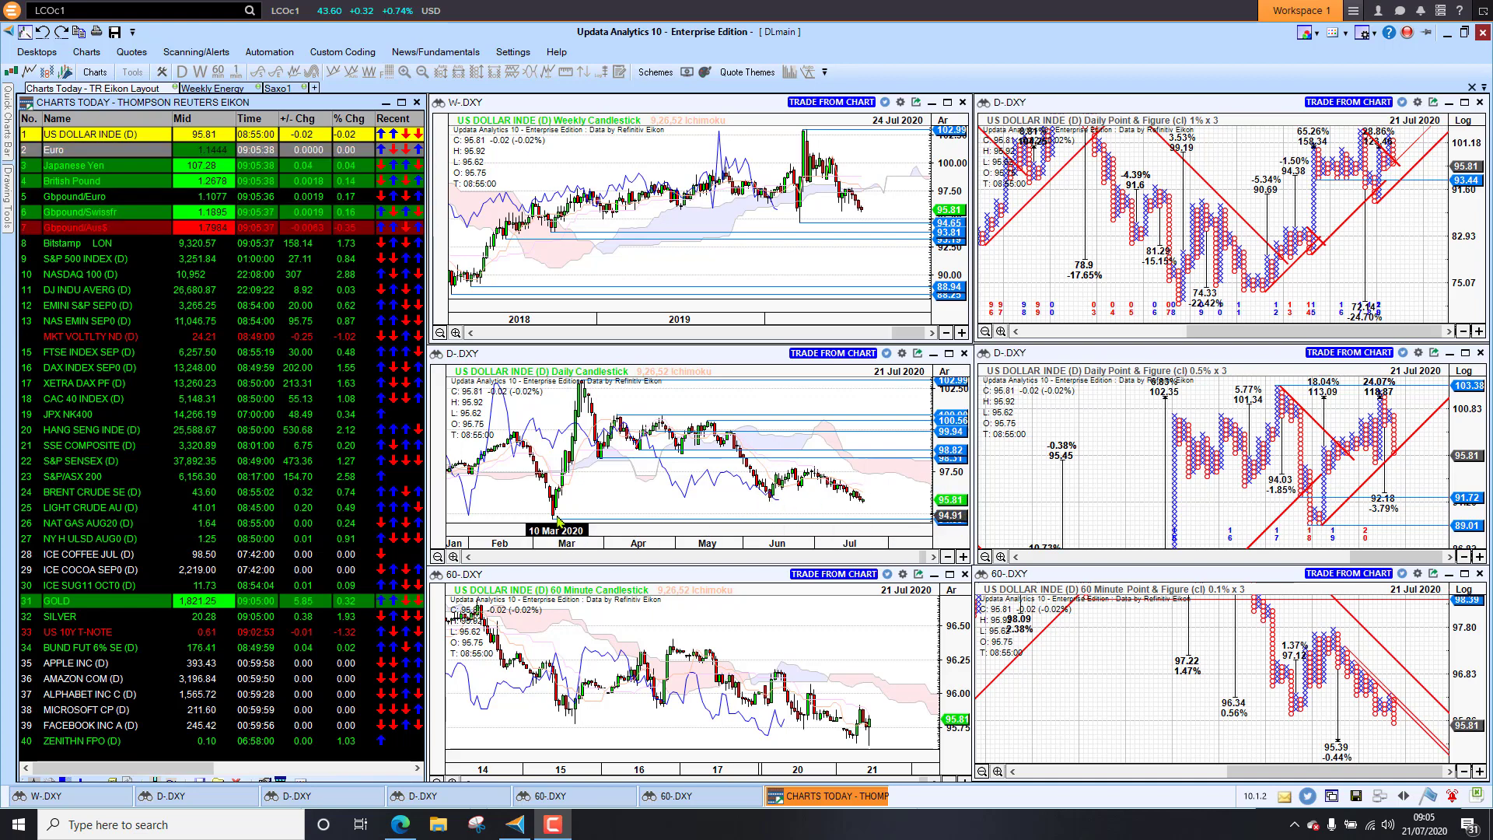
- Load the Euro, Gbpound/Euro and Bitstamp LON into the linked charts in turn
click(69, 152)
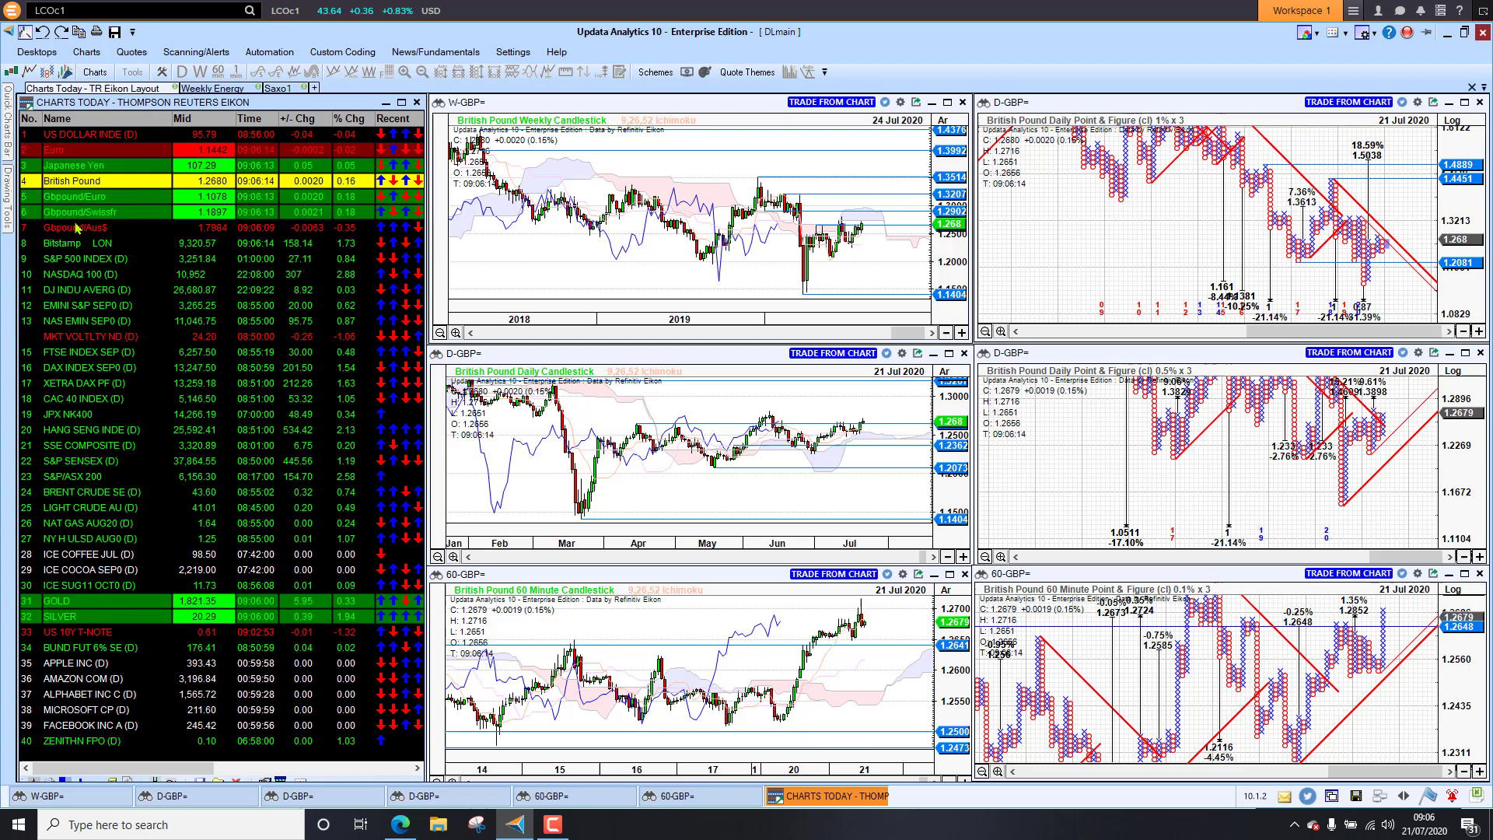
click(73, 201)
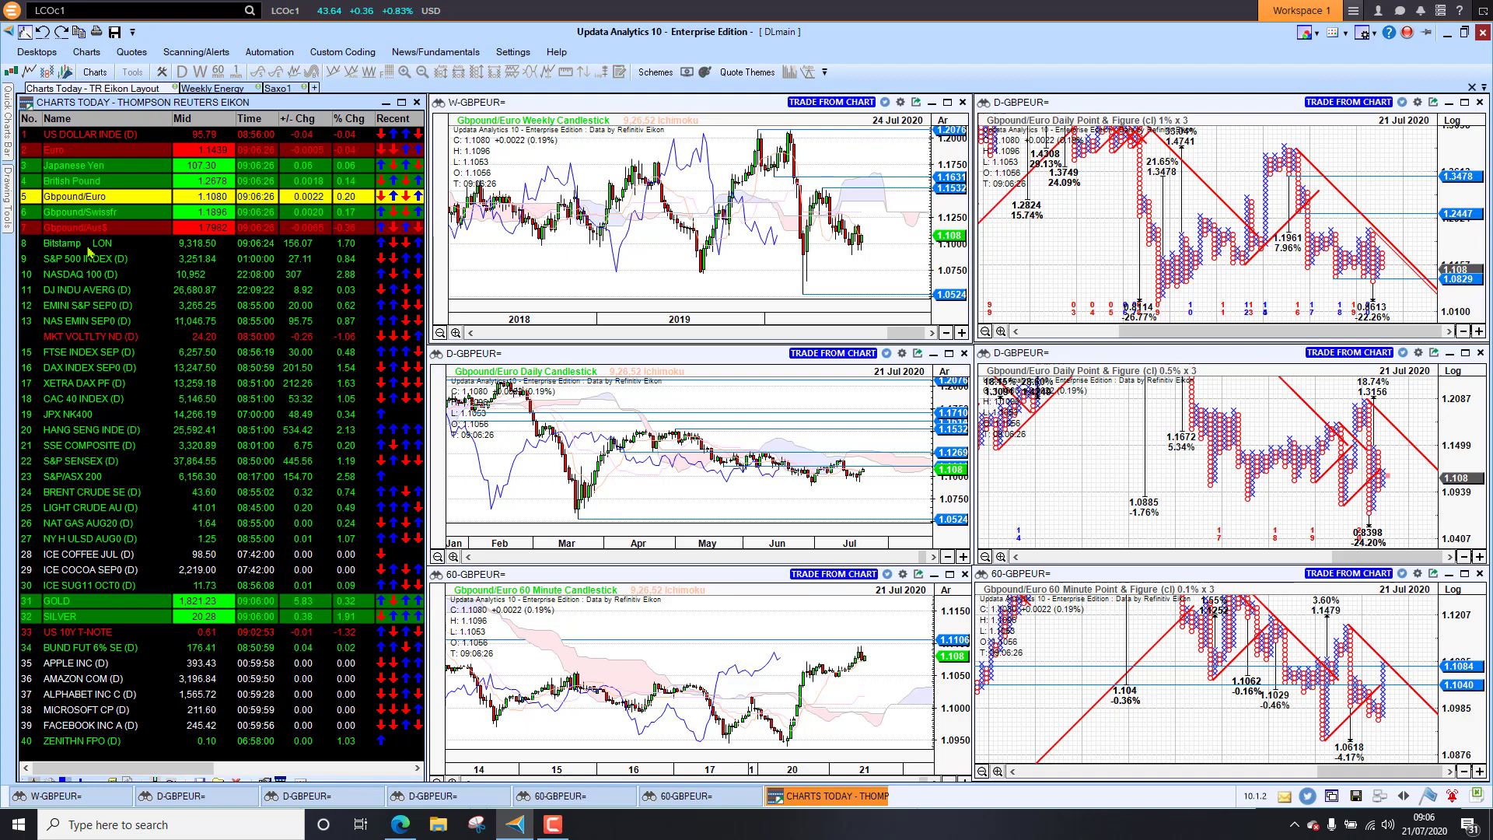
click(90, 248)
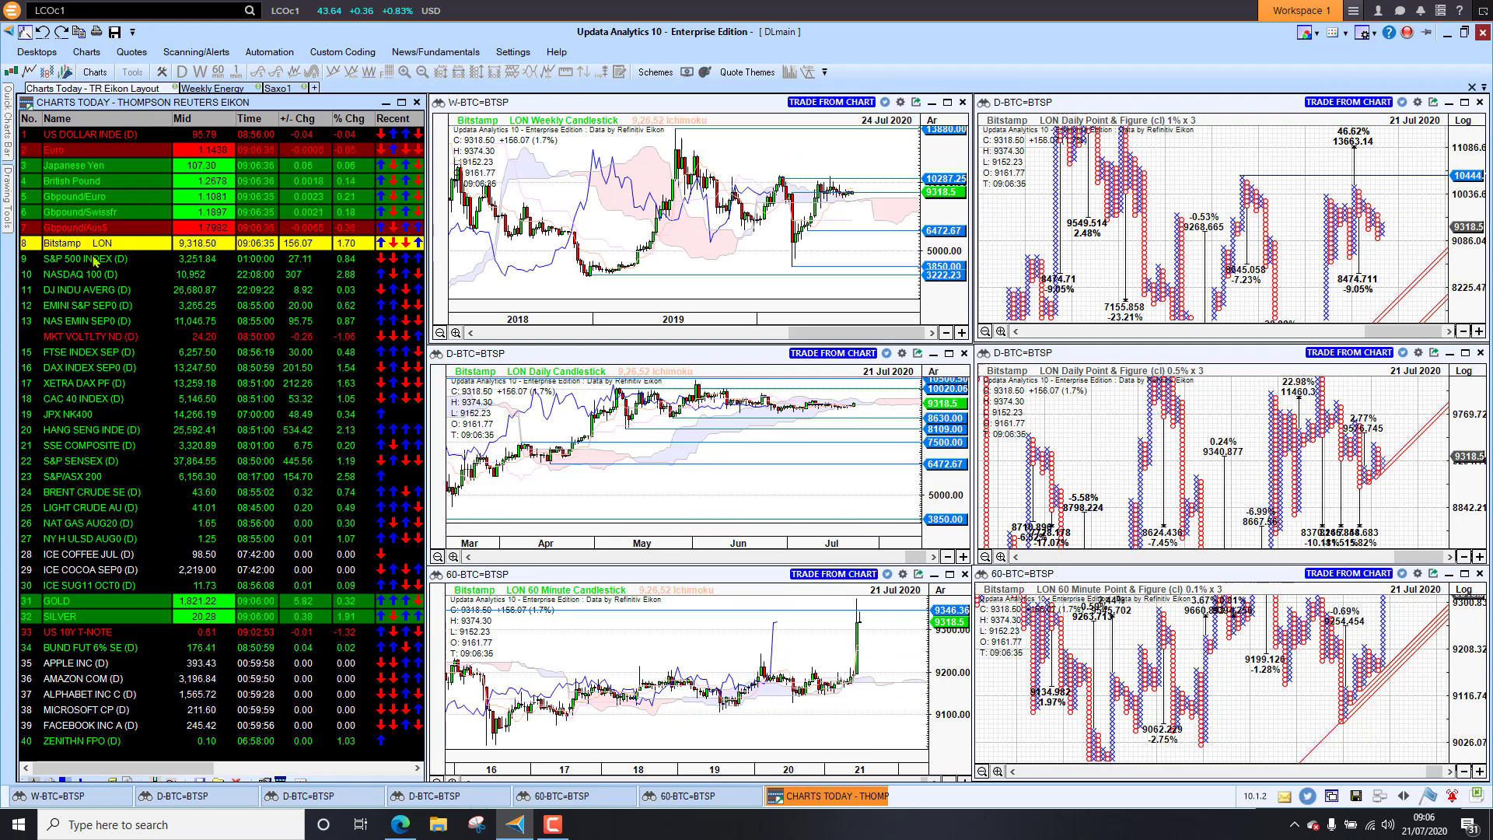
- Step the linked charts through S&P 500, NASDAQ 100, DJ INDU AVERG, EMINI S&P, NAS EMIN, MKT VOLTLTY ND and FTSE INDEX SEP
click(105, 259)
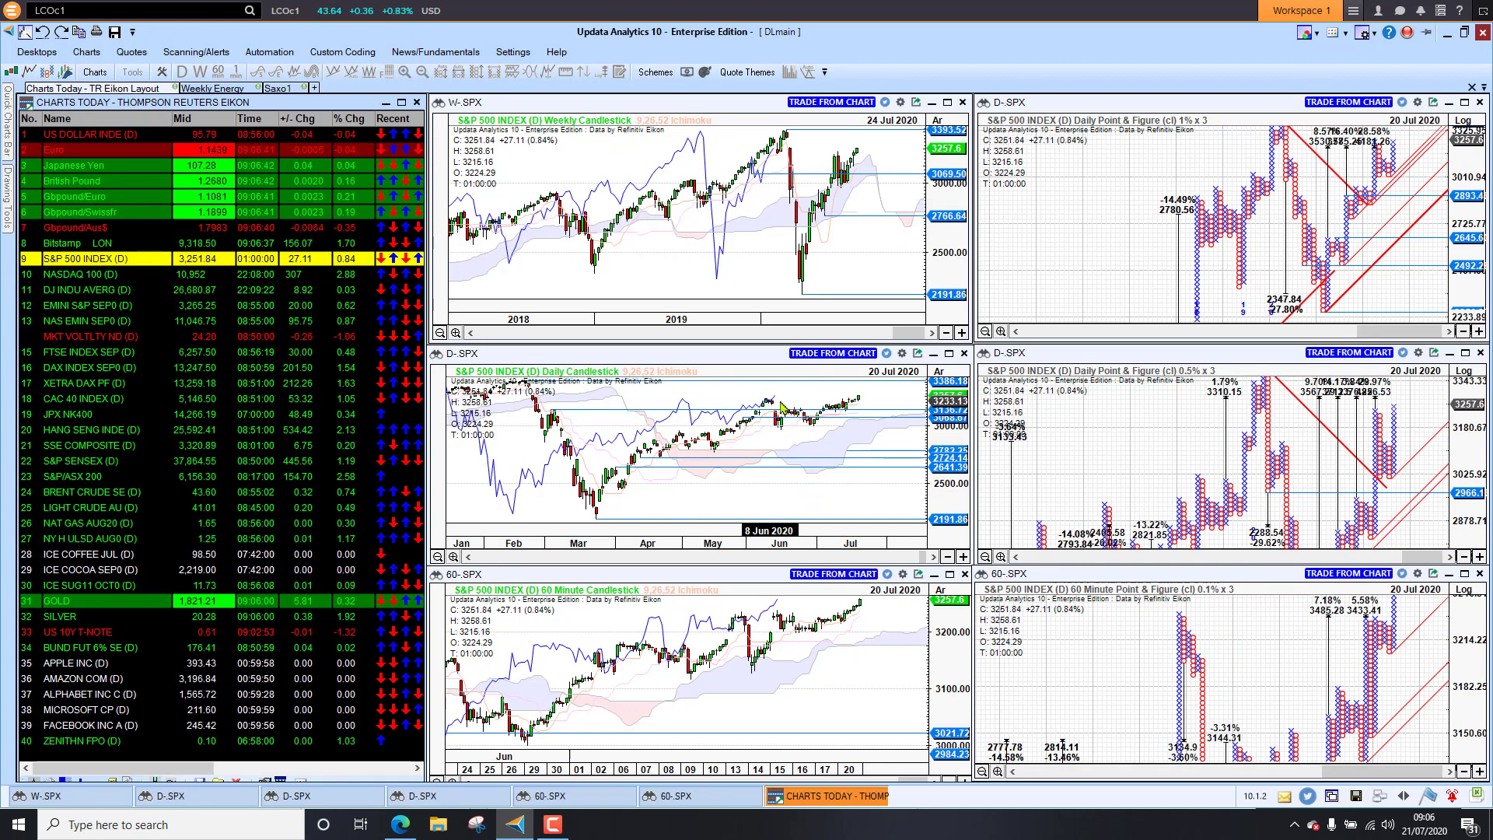
click(75, 275)
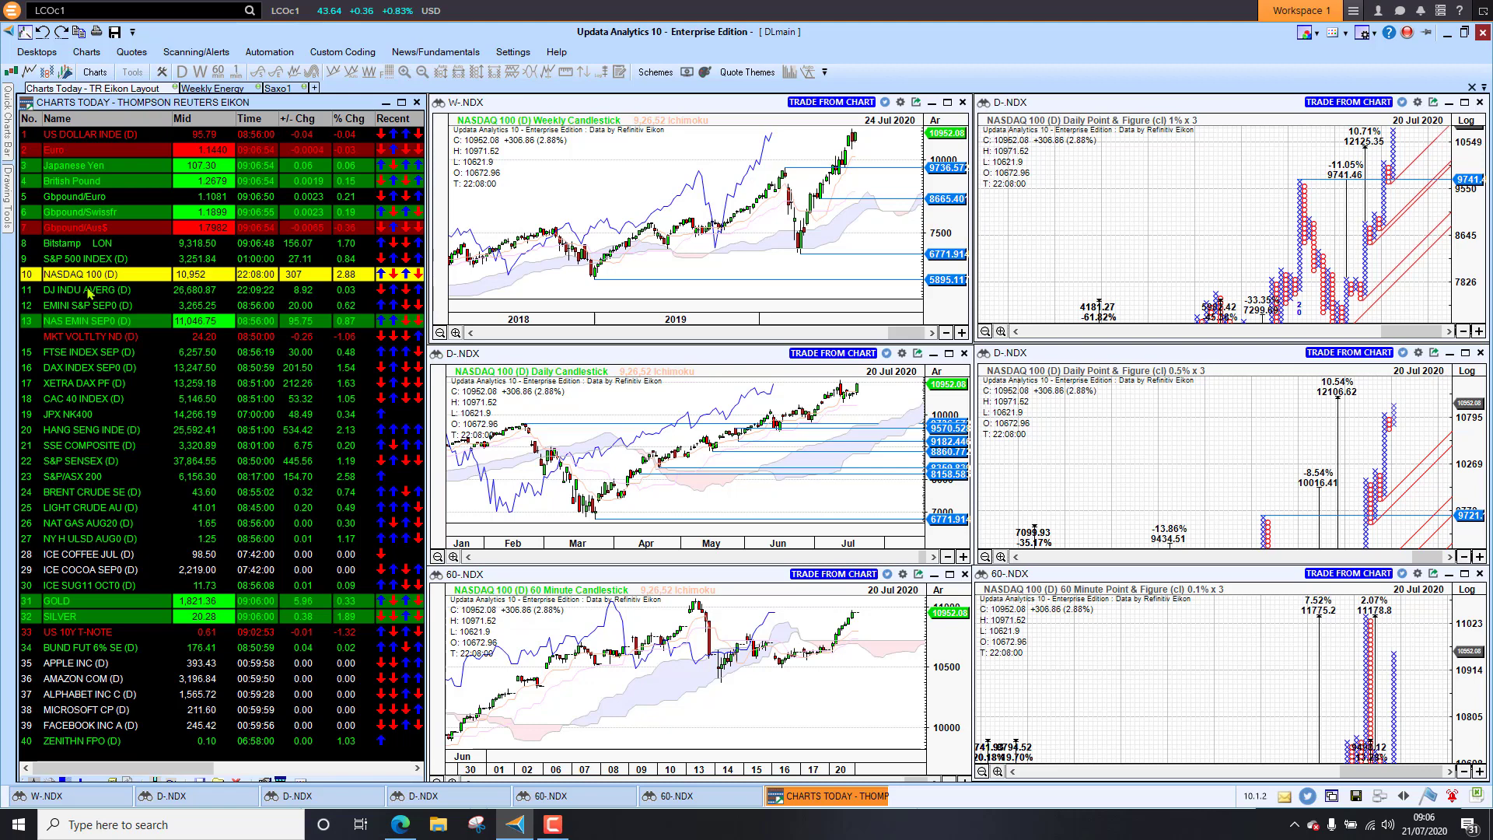
click(91, 290)
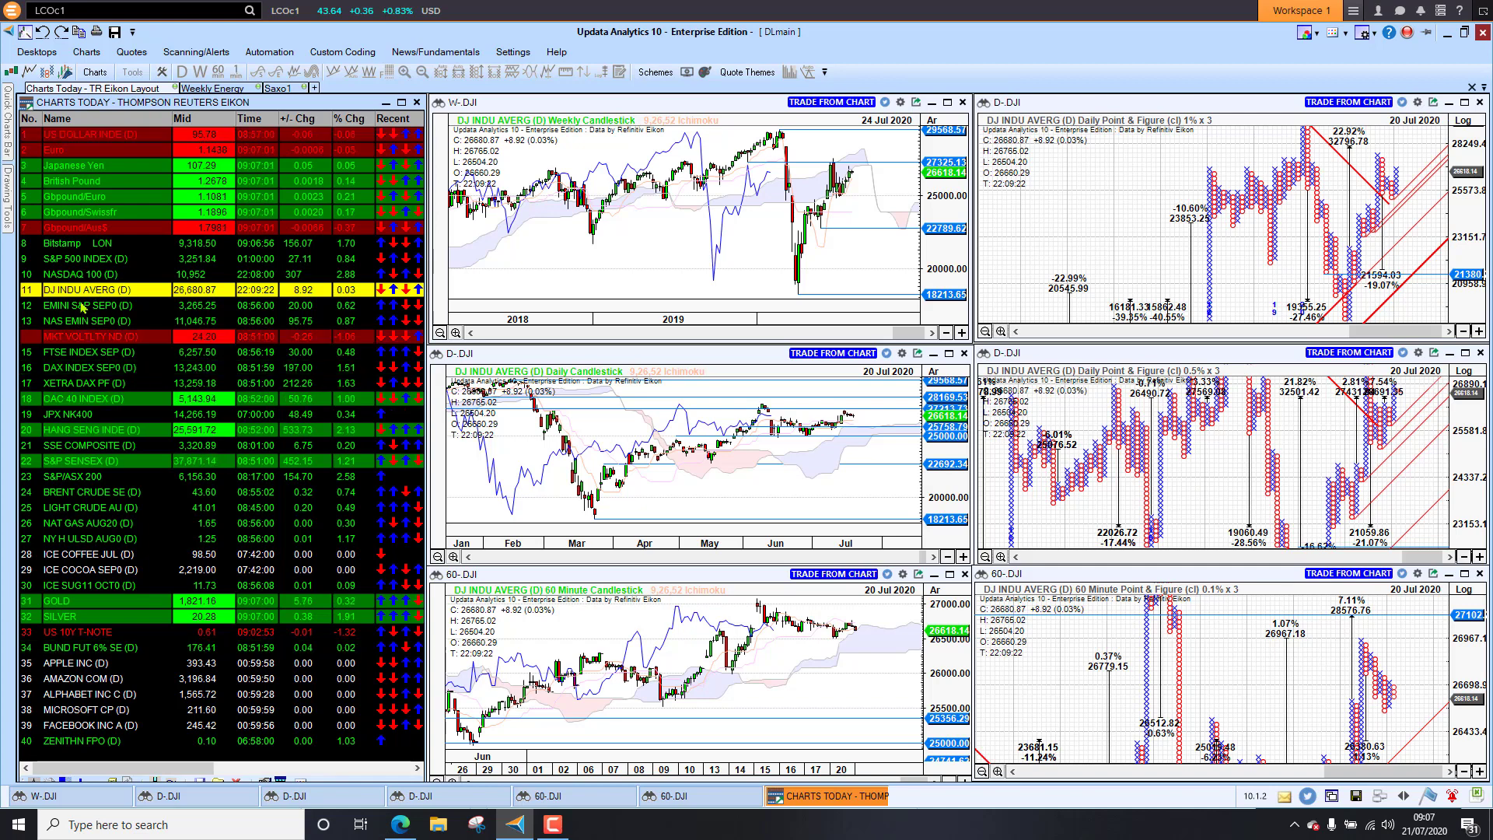
click(90, 308)
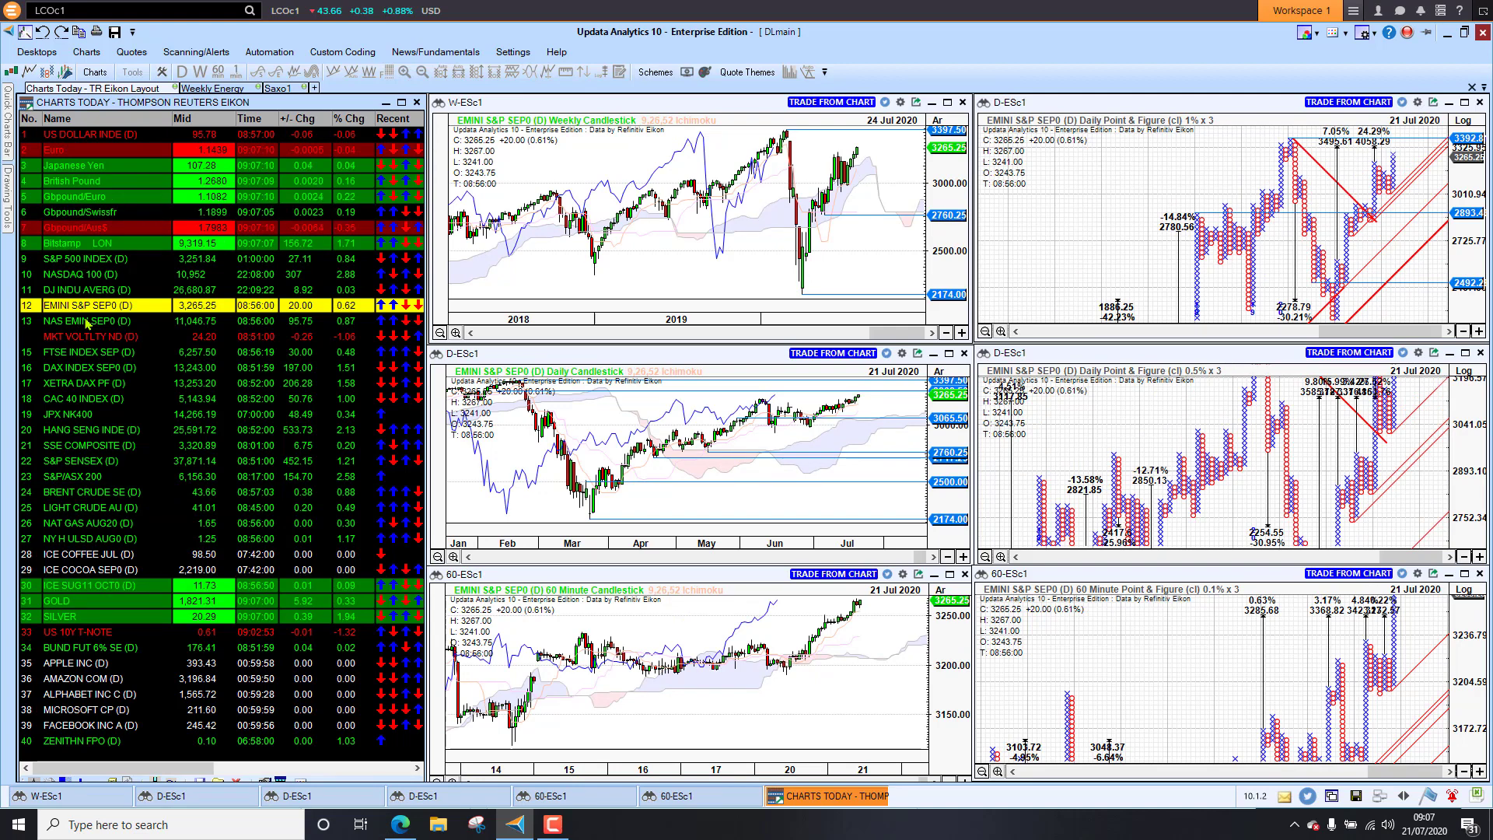
click(88, 323)
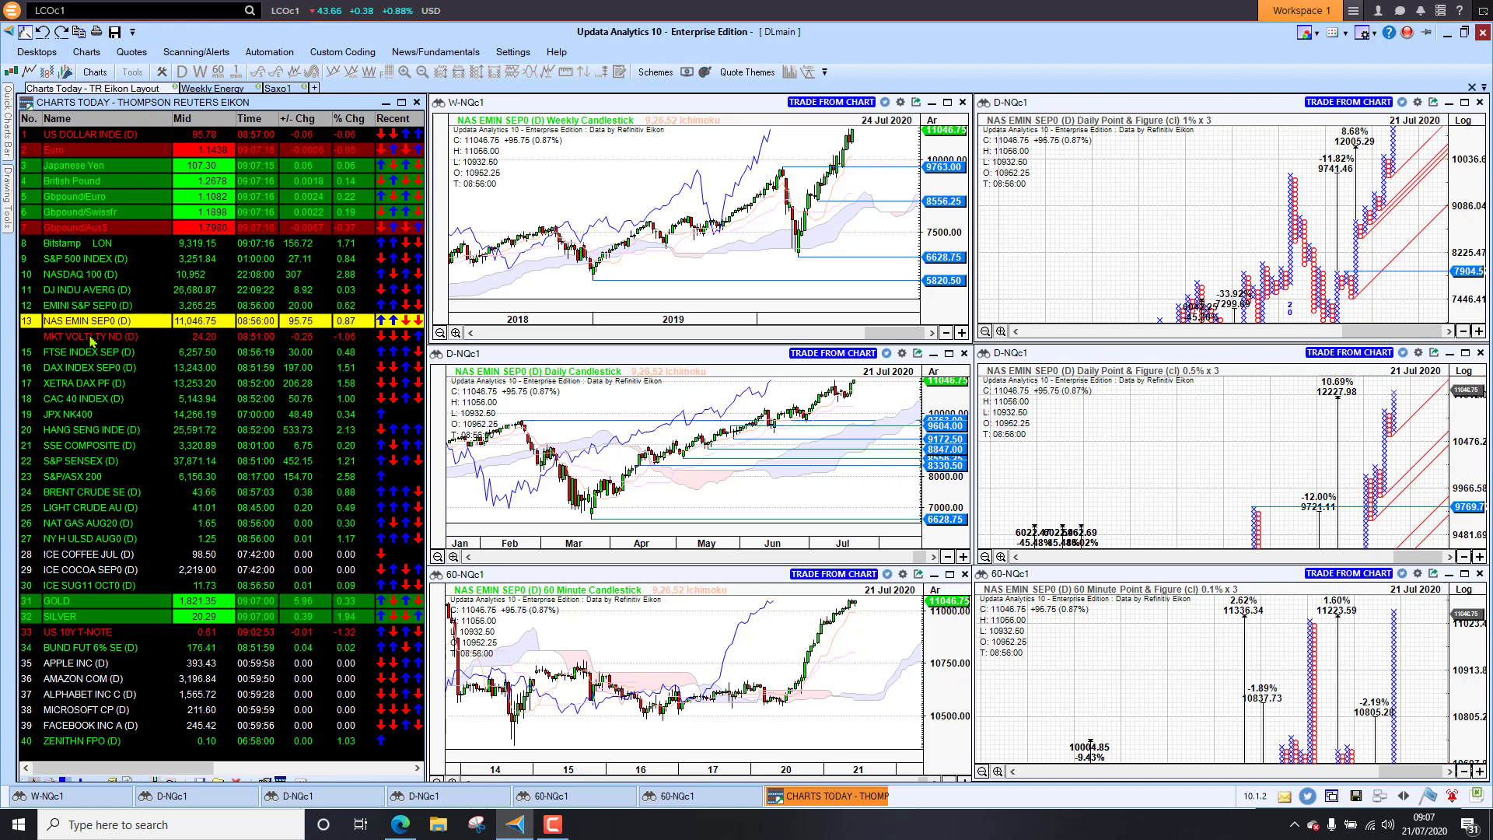
click(91, 339)
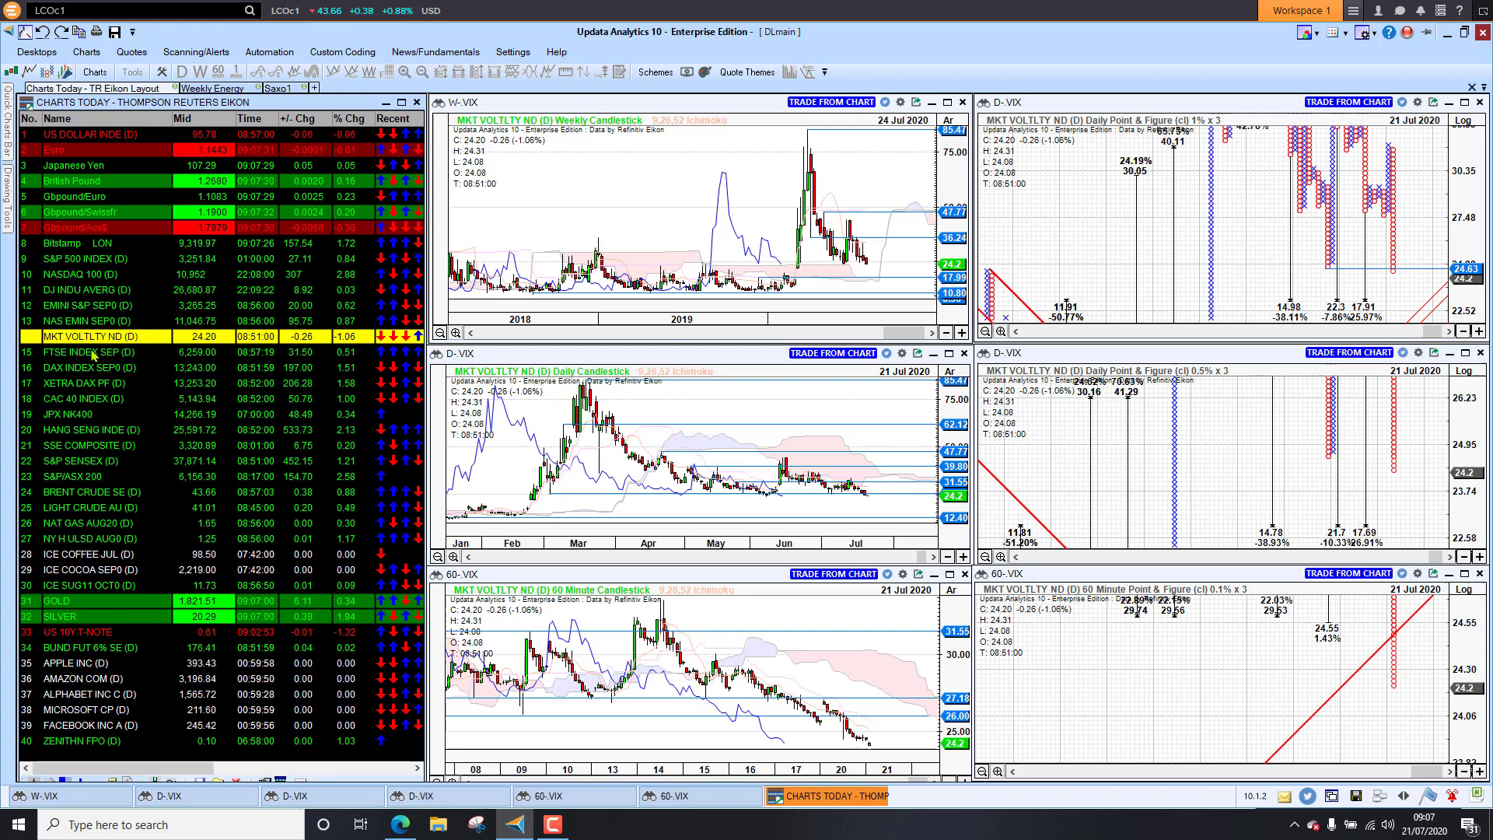
click(92, 355)
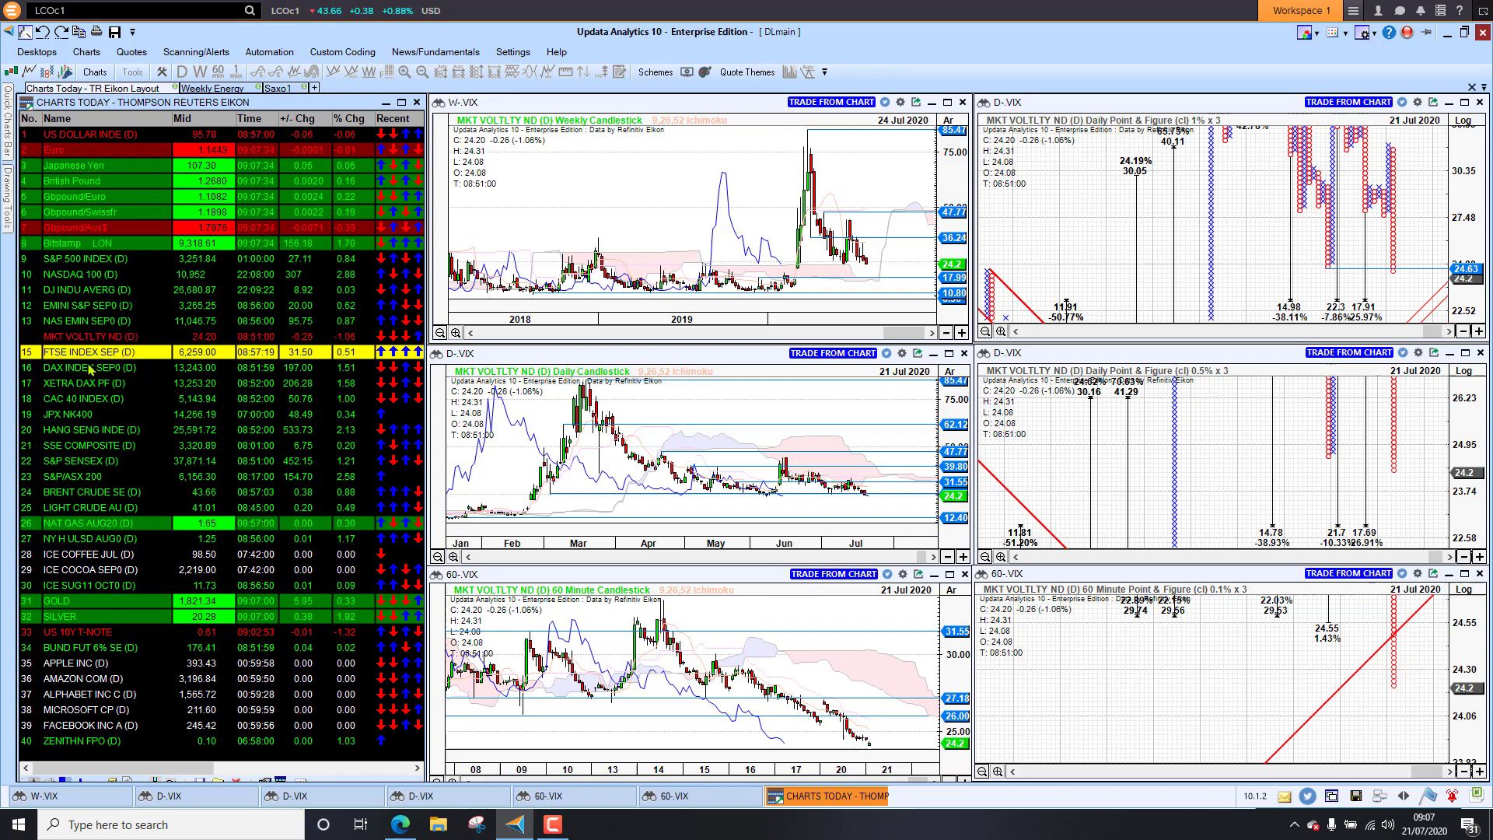
- Load XETRA DAX PF, CAC 40 INDEX and then HANG SENG INDE into the linked charts
click(86, 385)
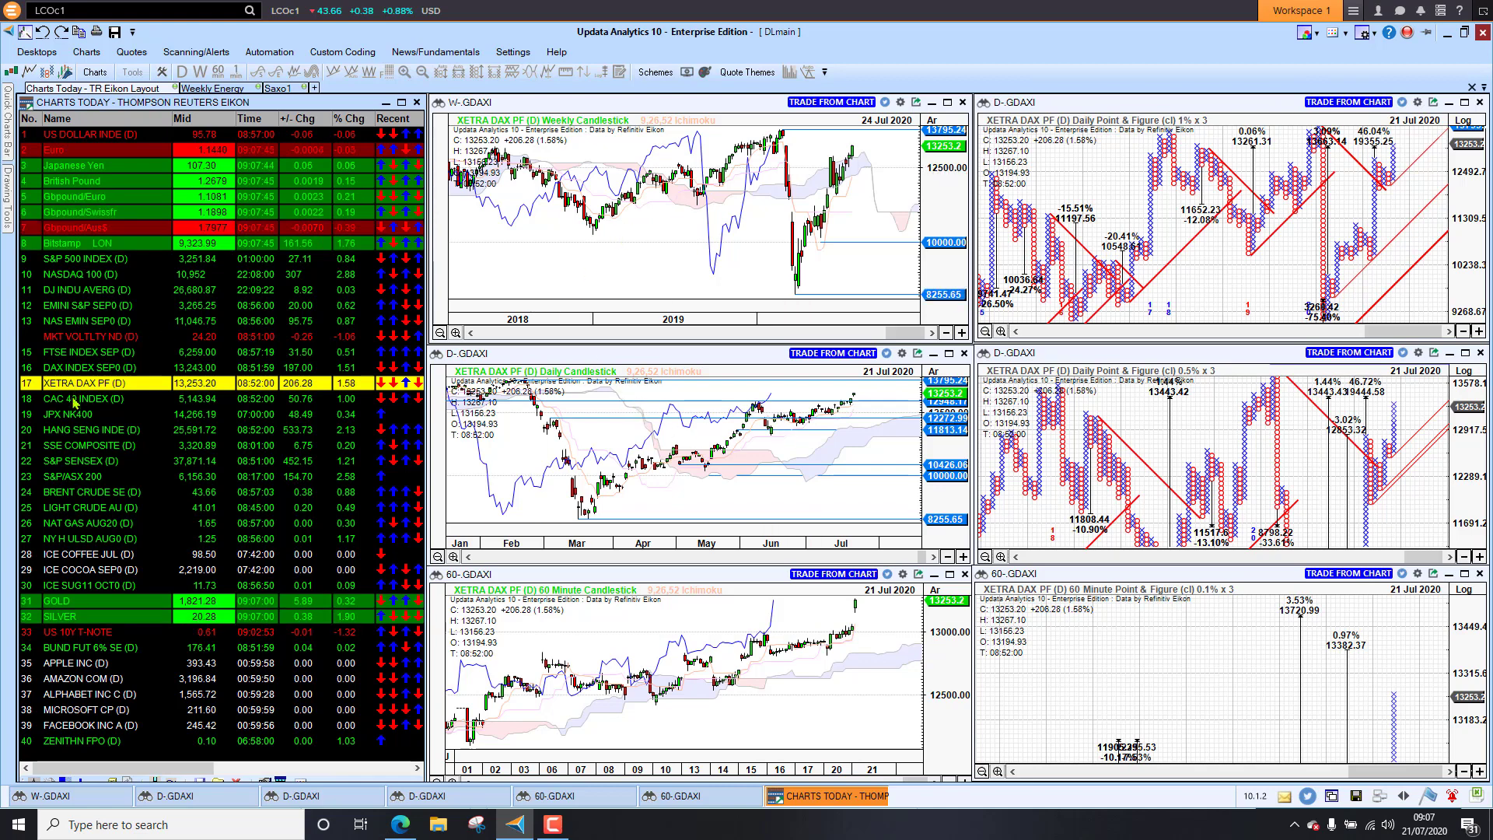
click(74, 400)
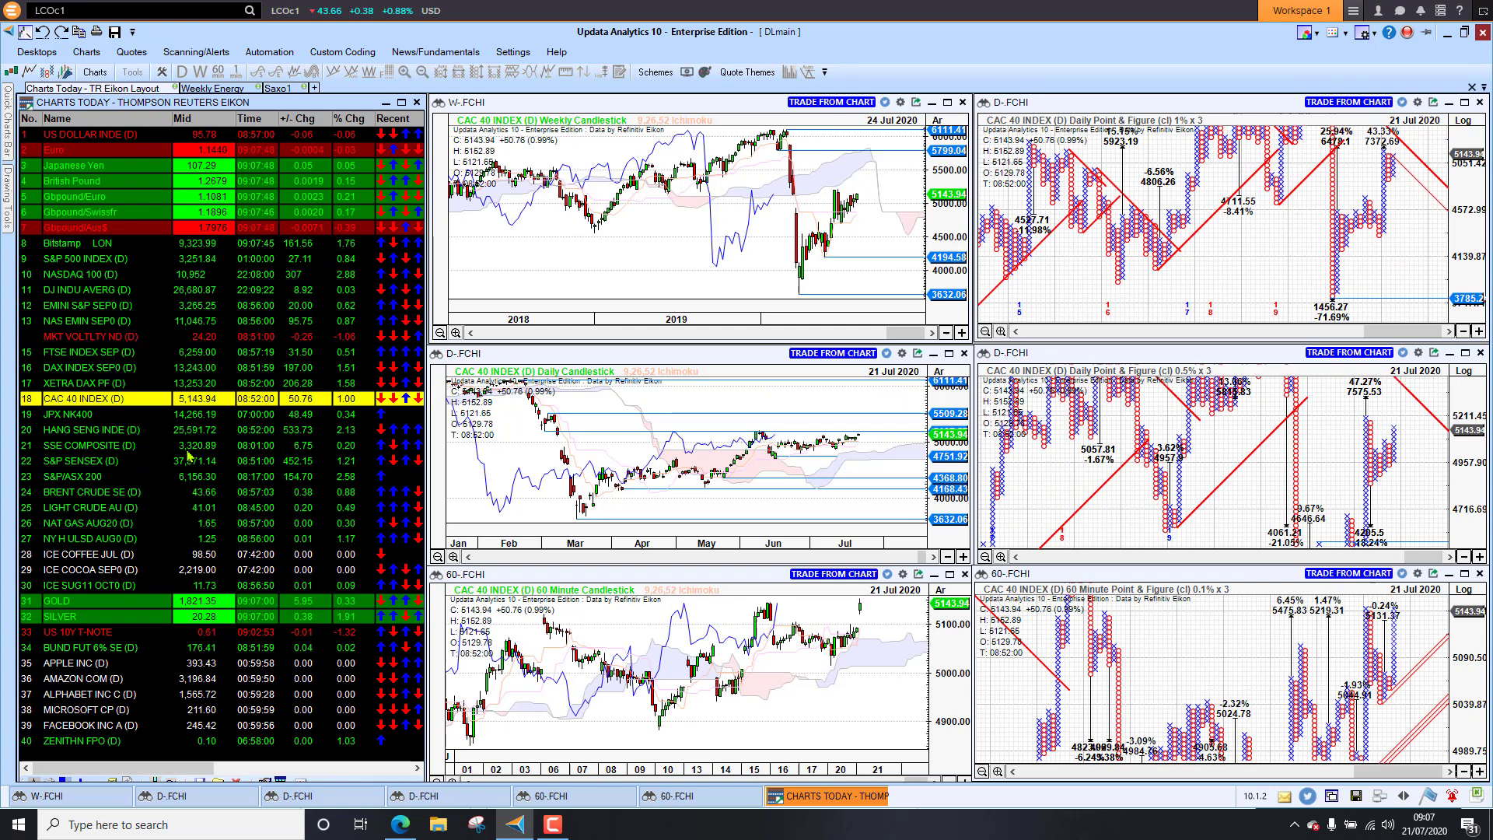
click(100, 430)
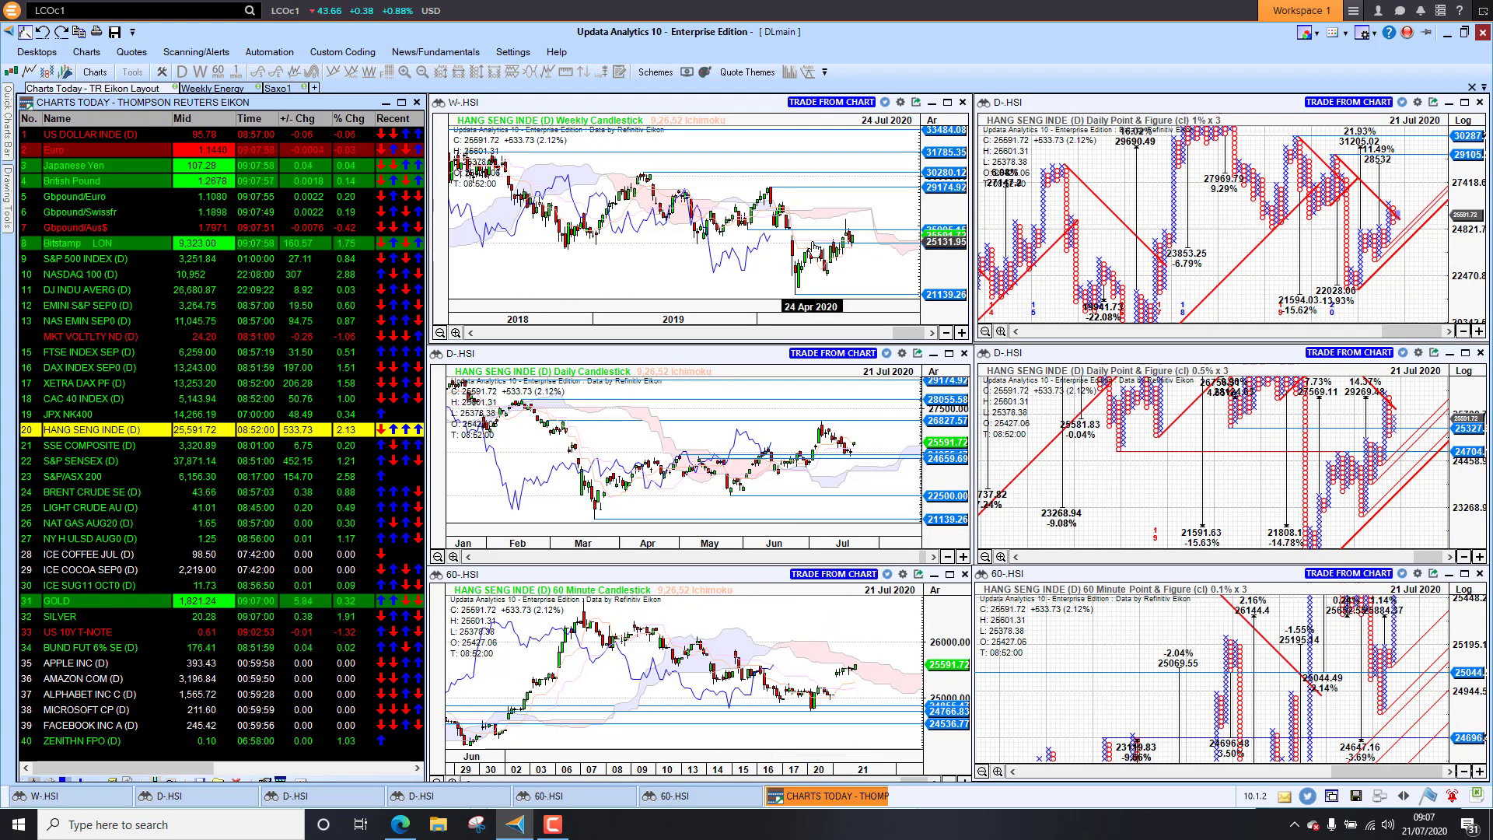
- Step the linked charts through SSE COMPOSITE, S&P SENSEX and S&P/ASX 200
click(95, 446)
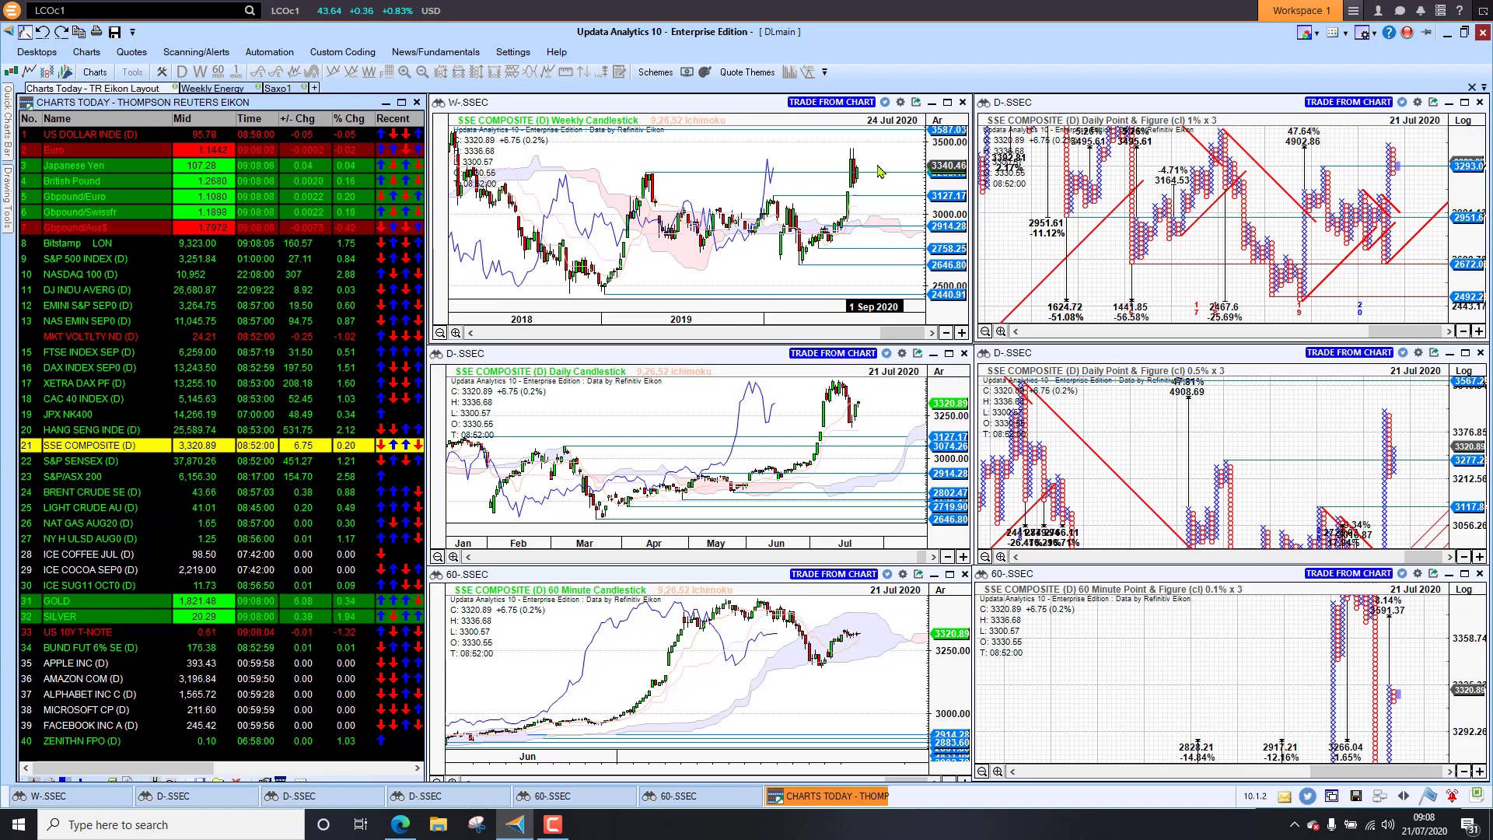
click(103, 461)
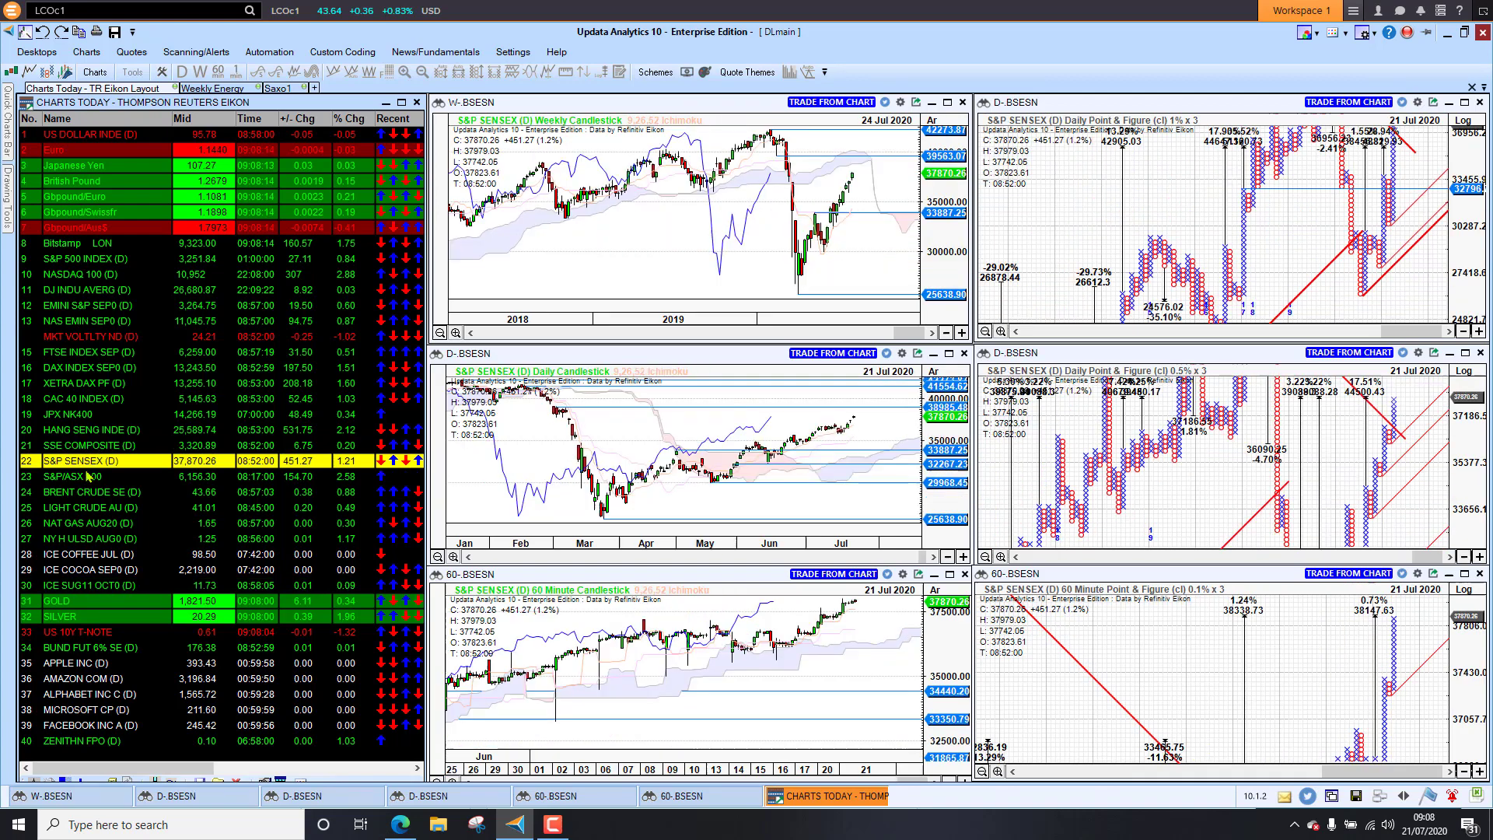
click(88, 476)
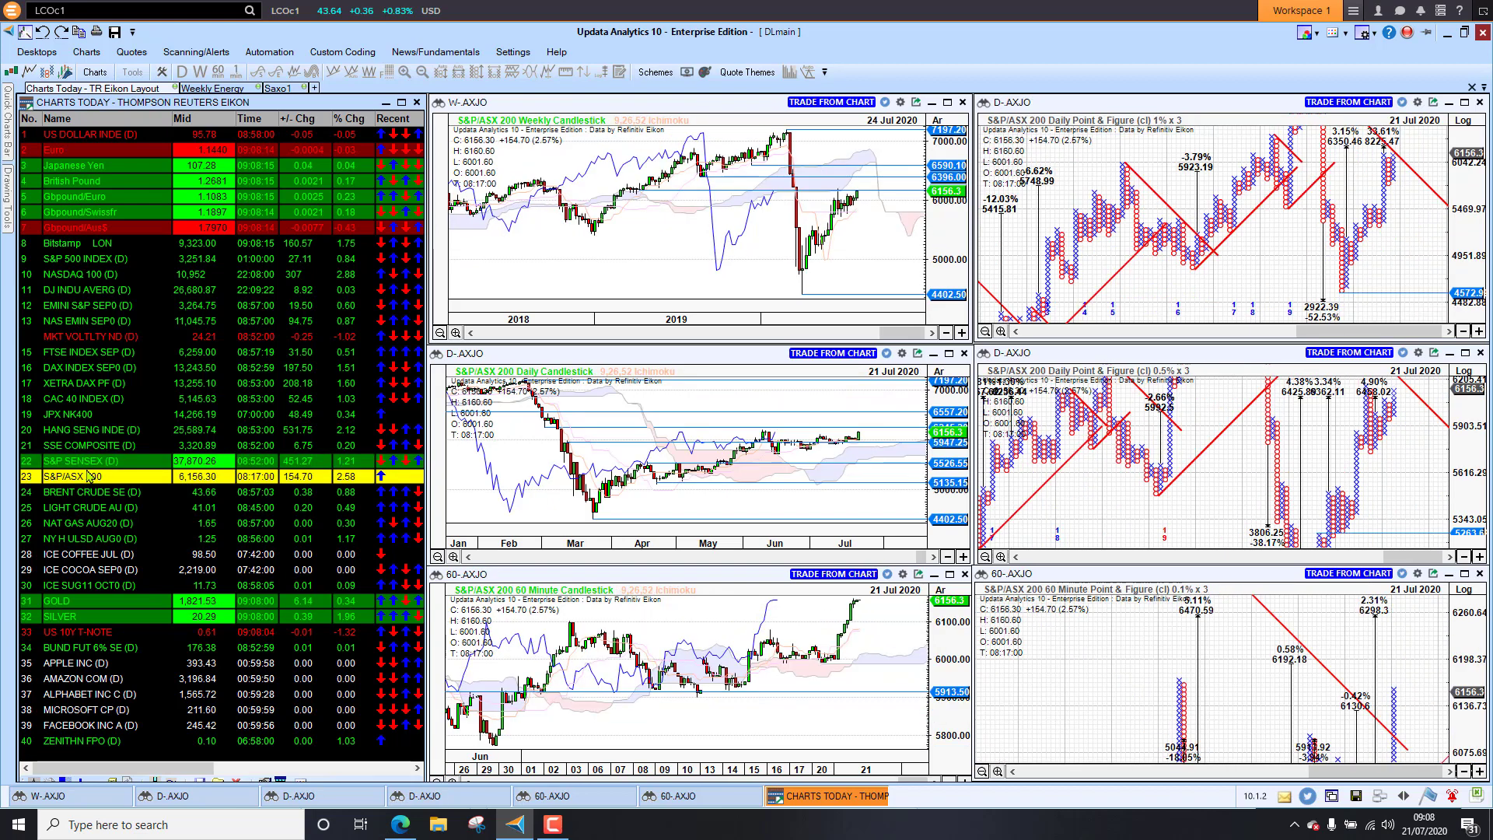
- Show GOLD and SILVER, then switch to the Weekly Energy chart layout
click(66, 603)
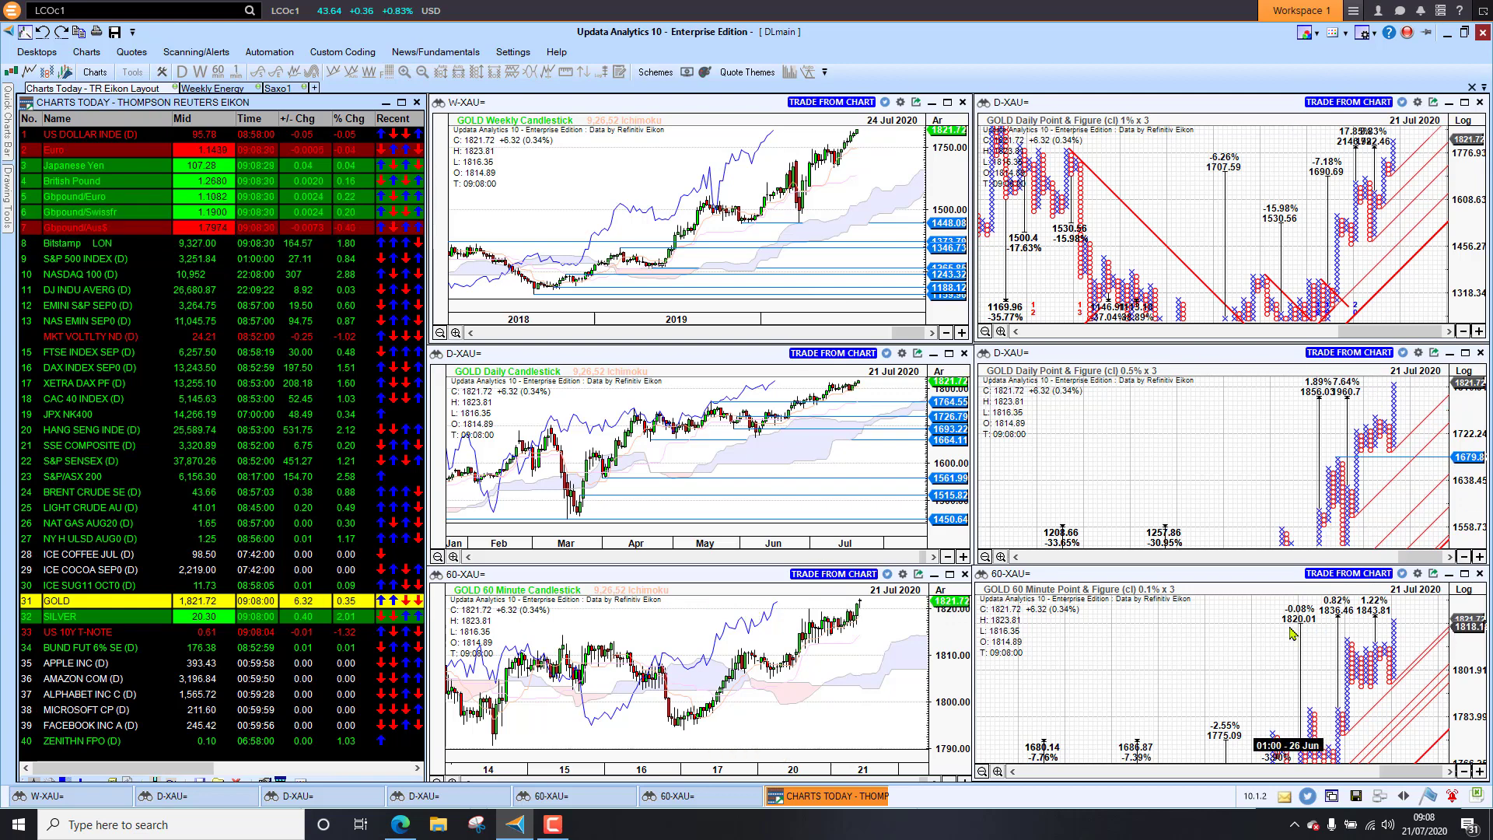
click(91, 620)
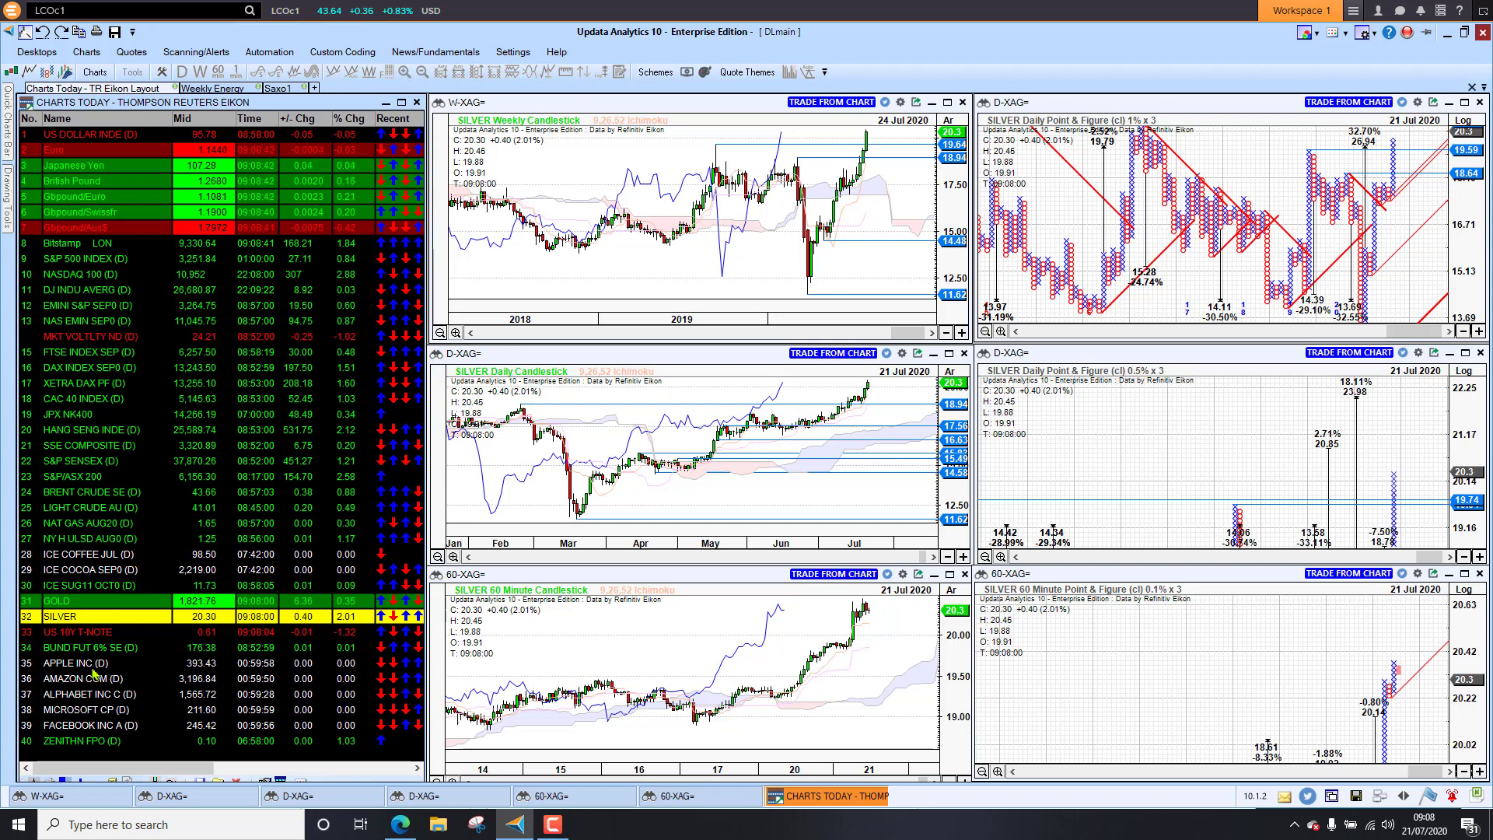
click(201, 89)
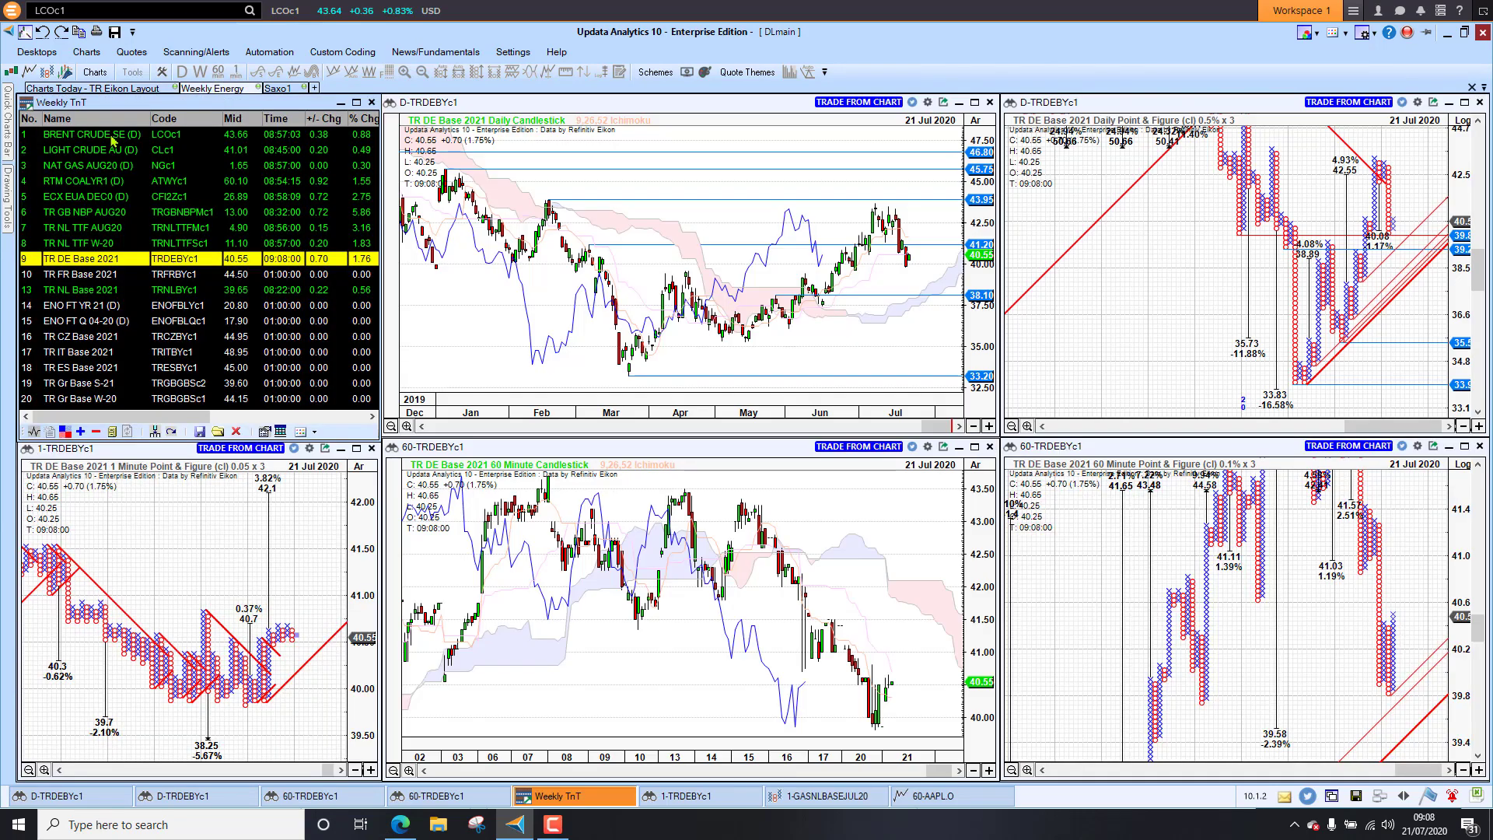
- Step the energy charts through BRENT CRUDE, LIGHT CRUDE, NAT GAS AUG20, RTM COALYR1 and ECX EUA DEC0
click(113, 136)
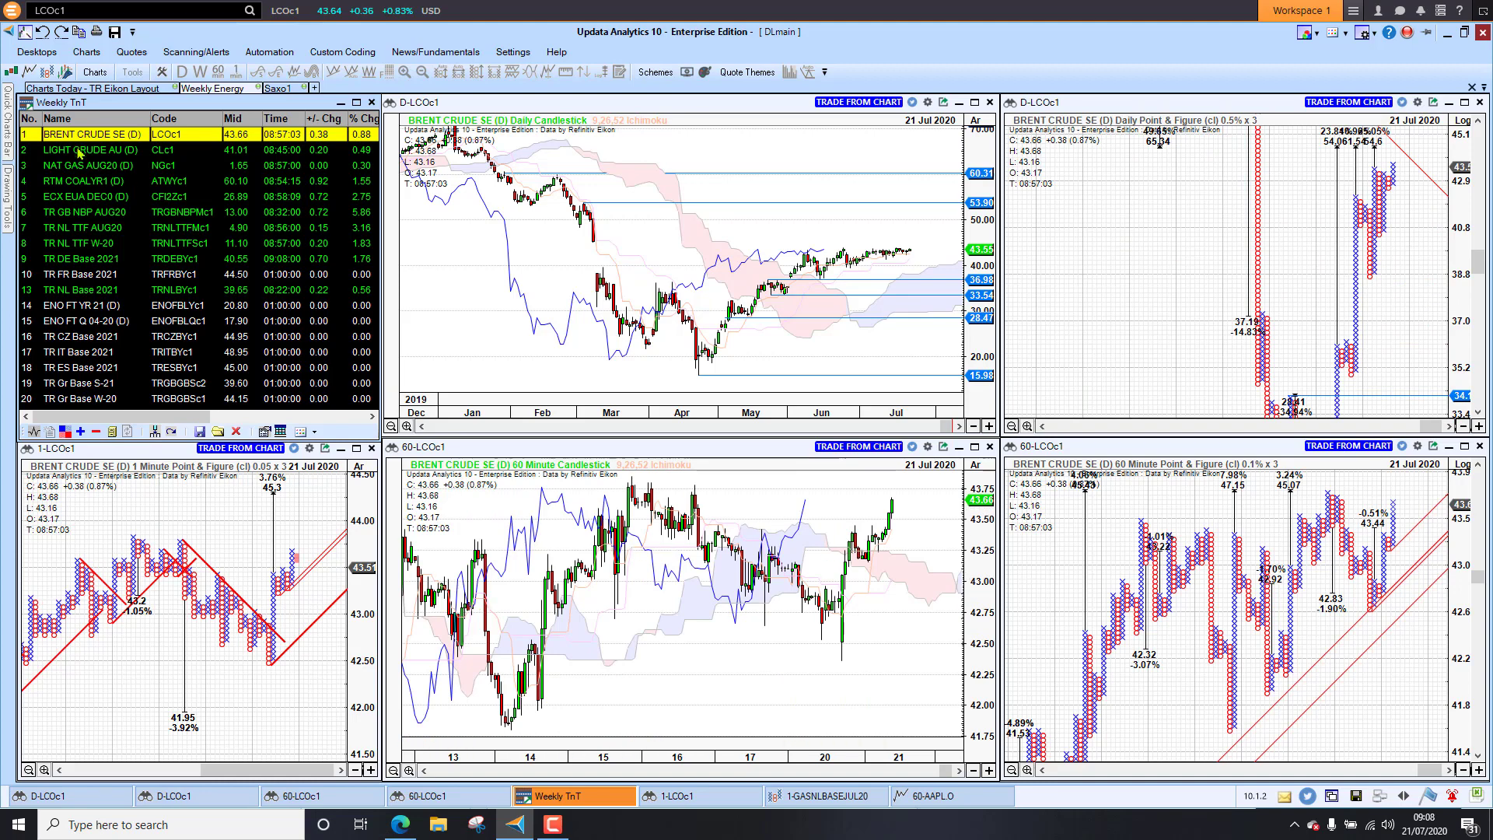
click(80, 152)
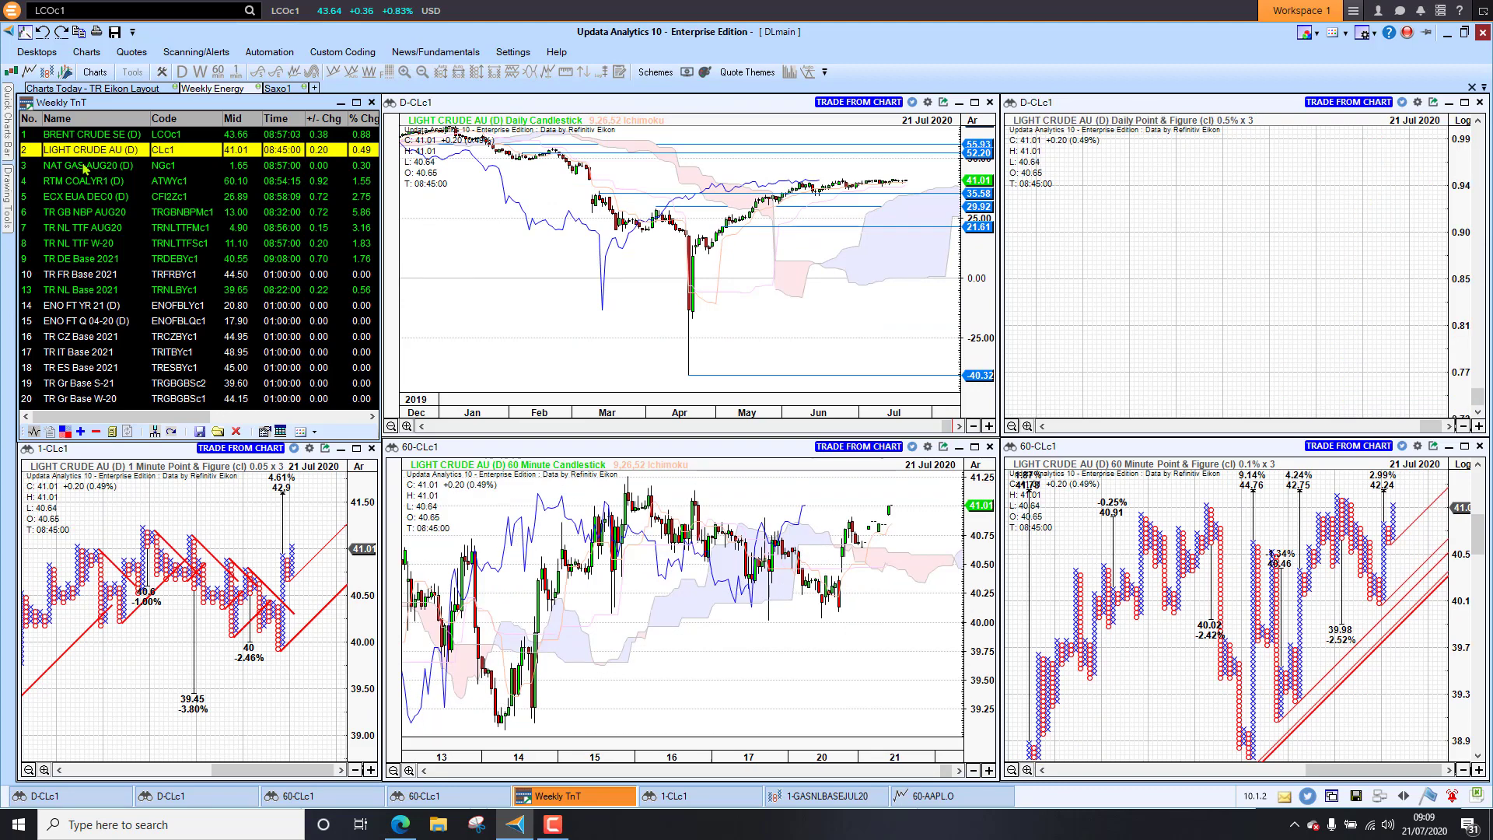
click(84, 167)
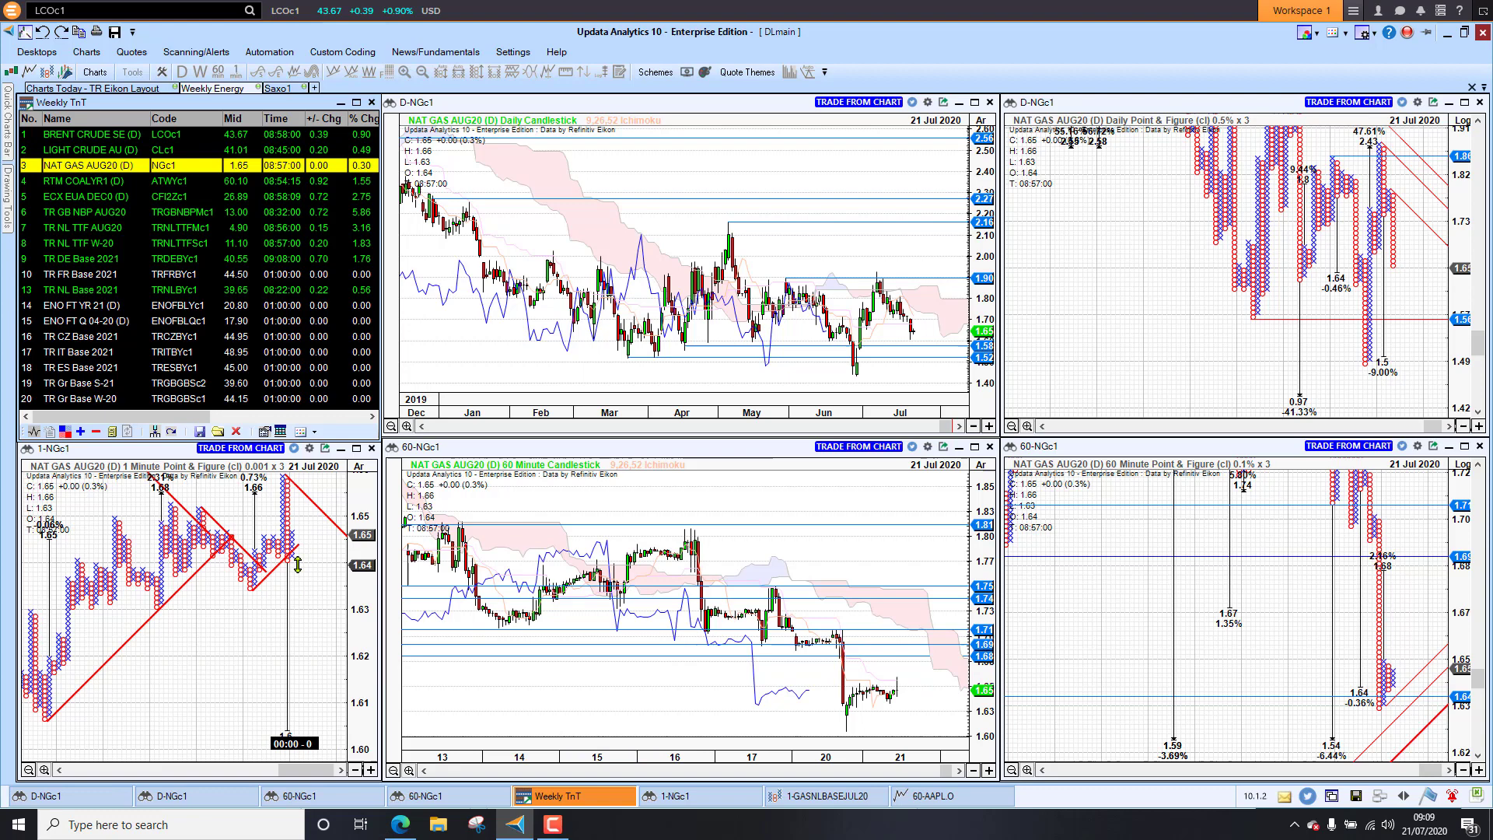
click(76, 184)
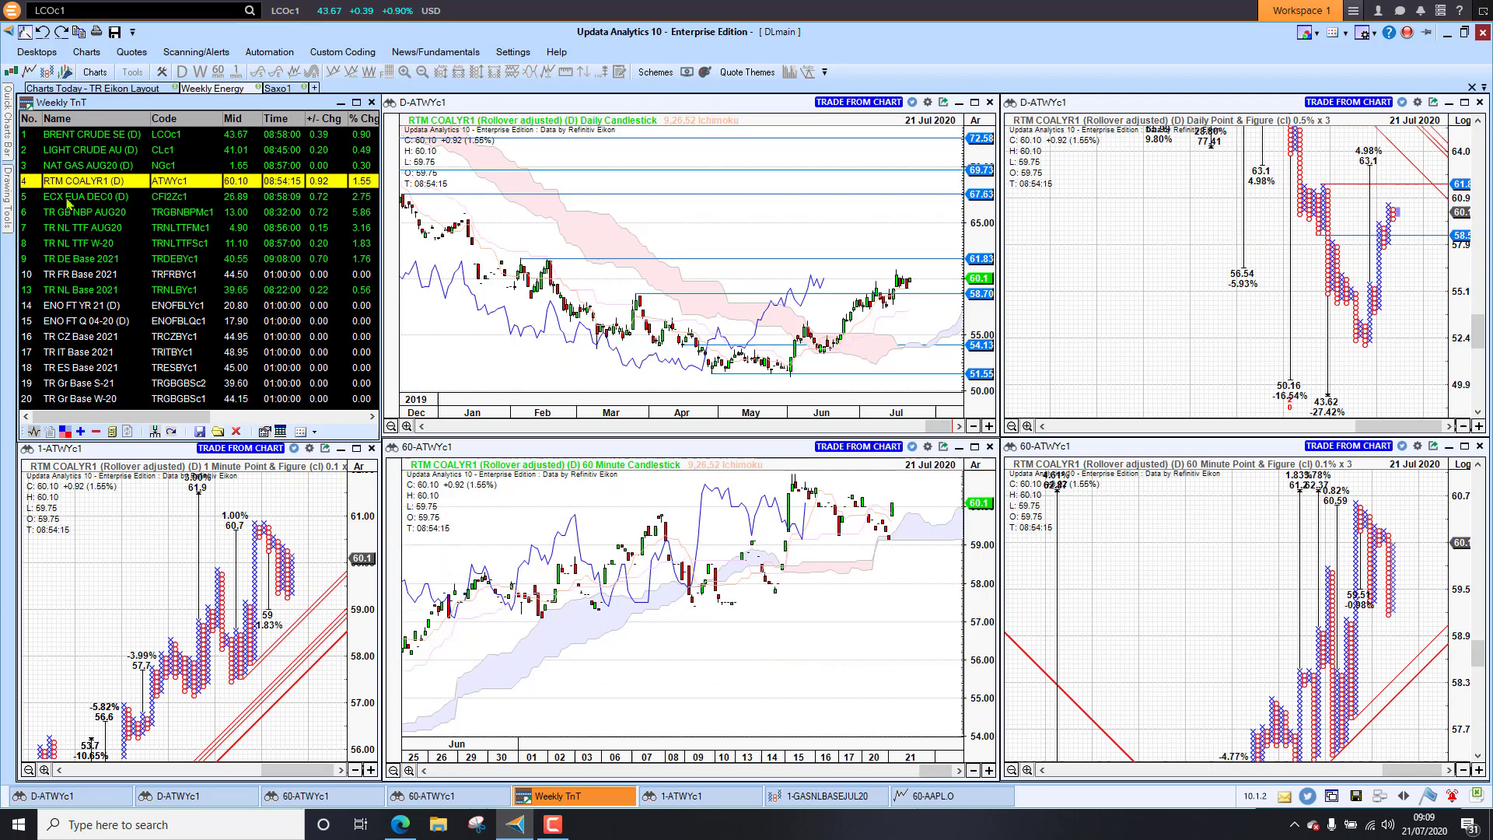
click(69, 204)
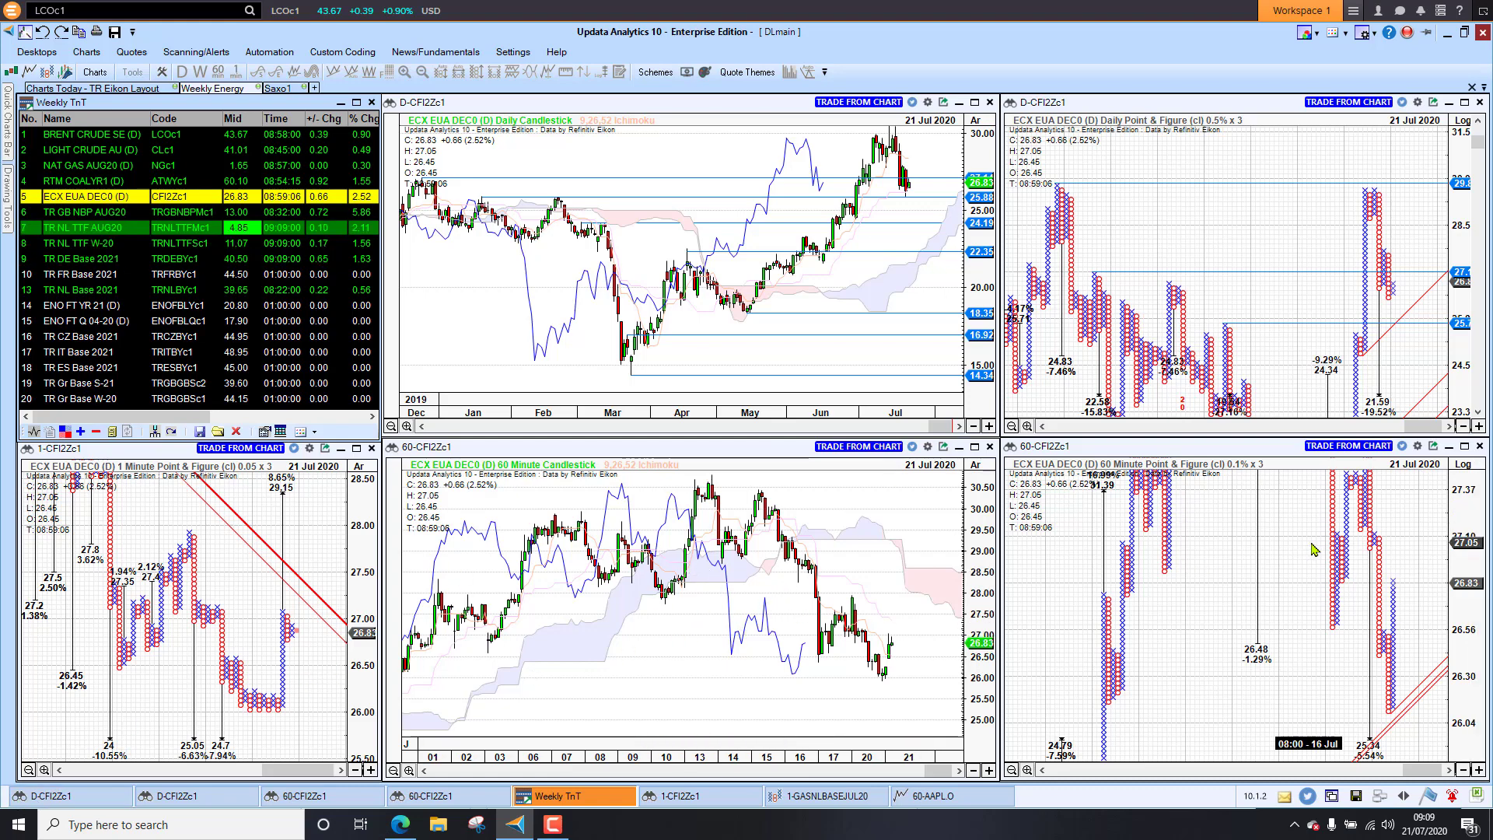
- Mark the 5.76% move at 28.37 on the 60-minute P&F chart, then load TR GB NBP AUG20
click(1400, 542)
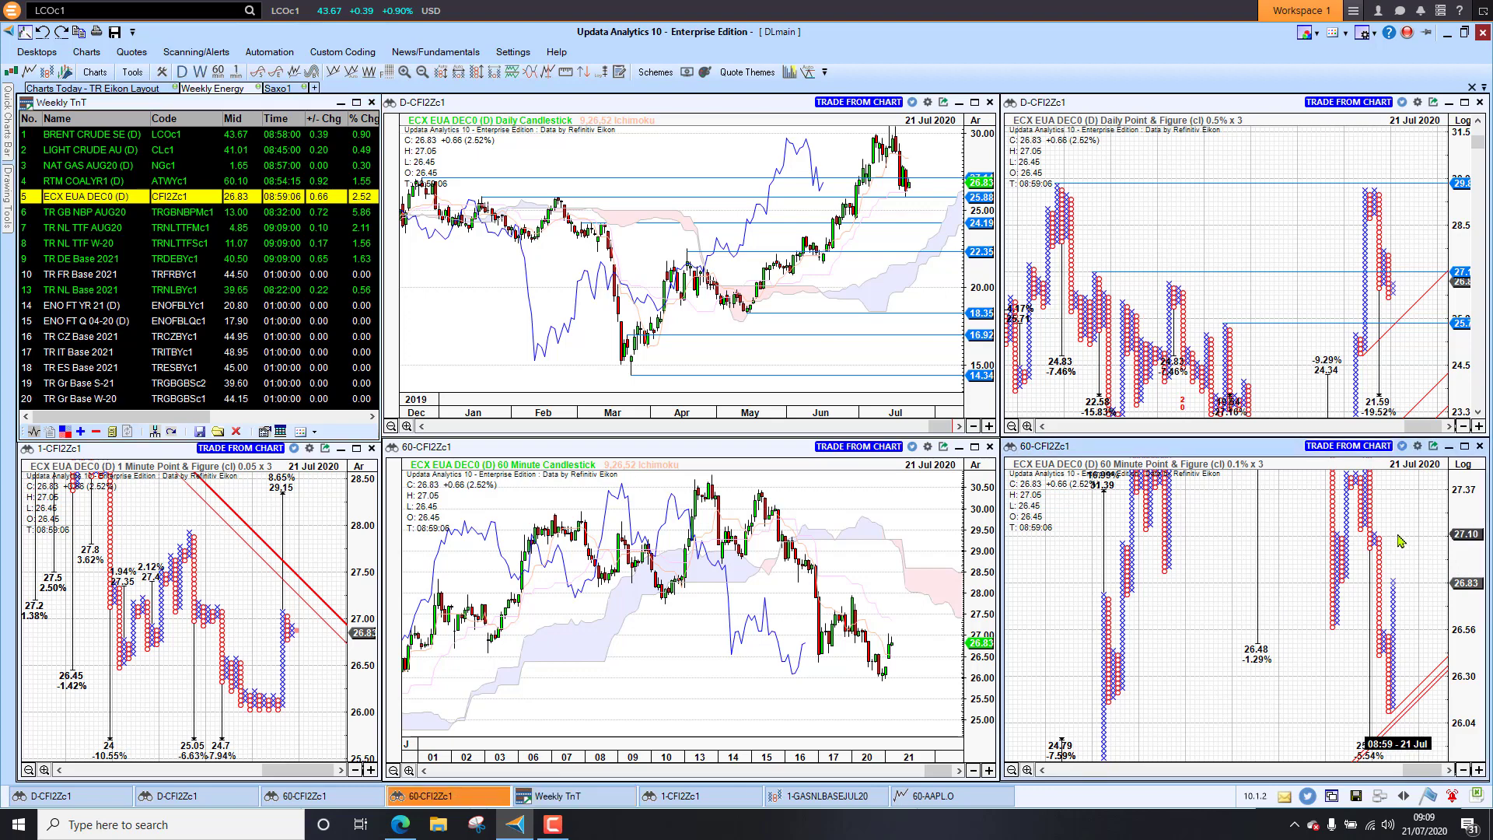
click(1397, 557)
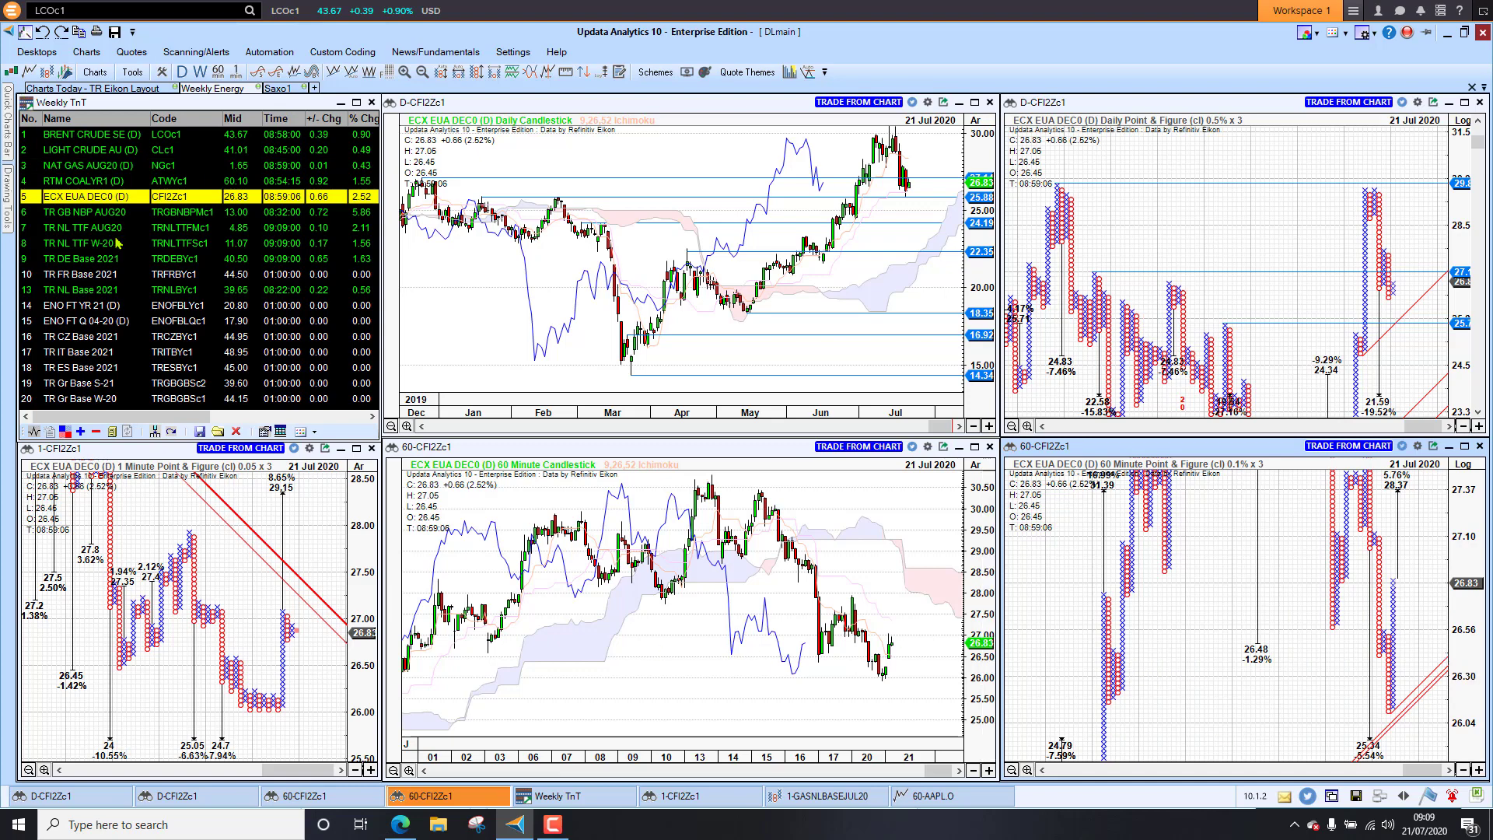
click(103, 211)
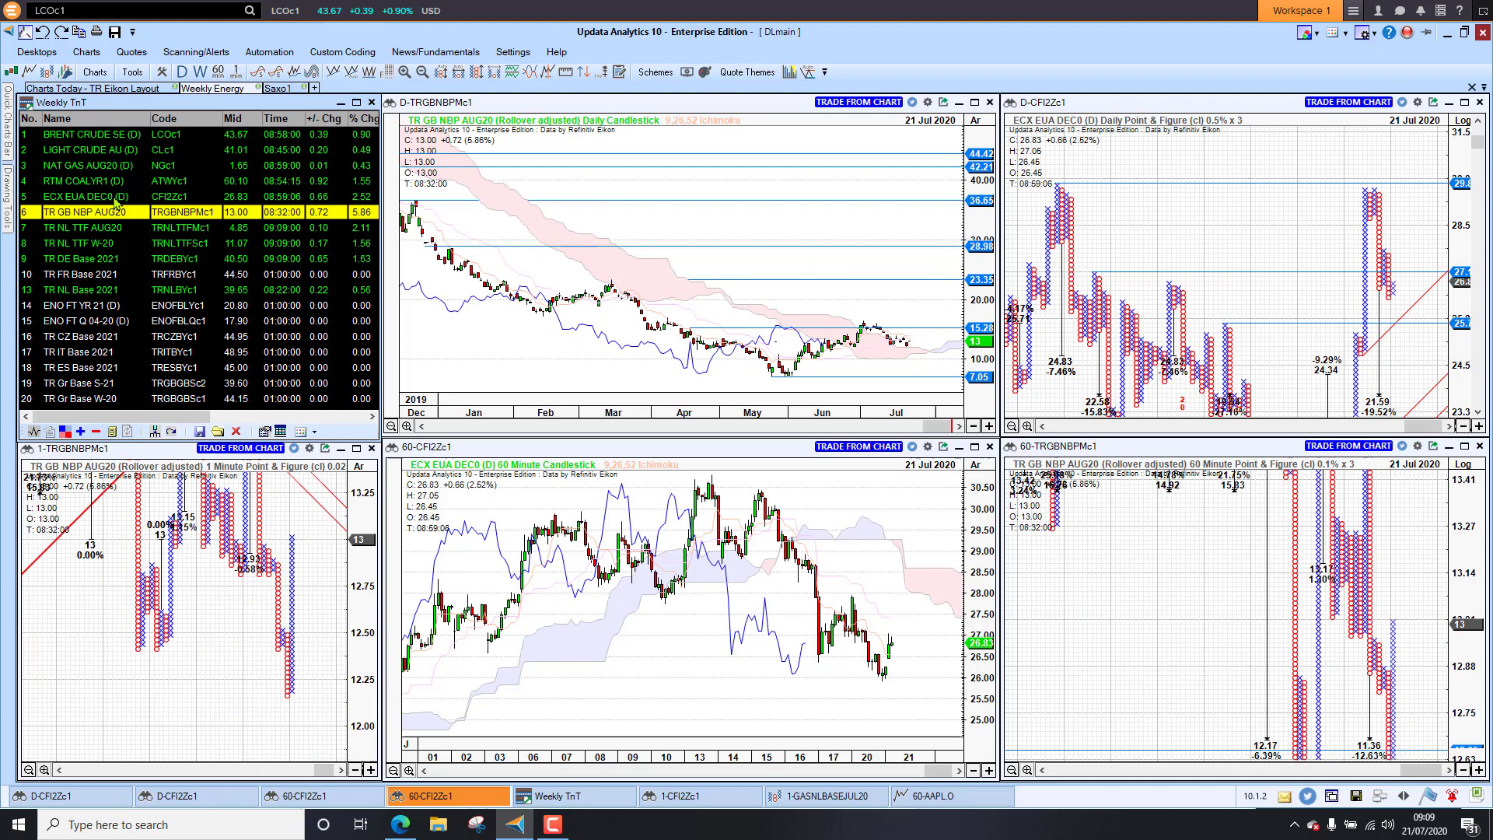
- Load TR NL TTF AUG20, TR NL TTF W-20 and TR DE Base 2021, then activate the 60-minute candlestick chart
click(69, 228)
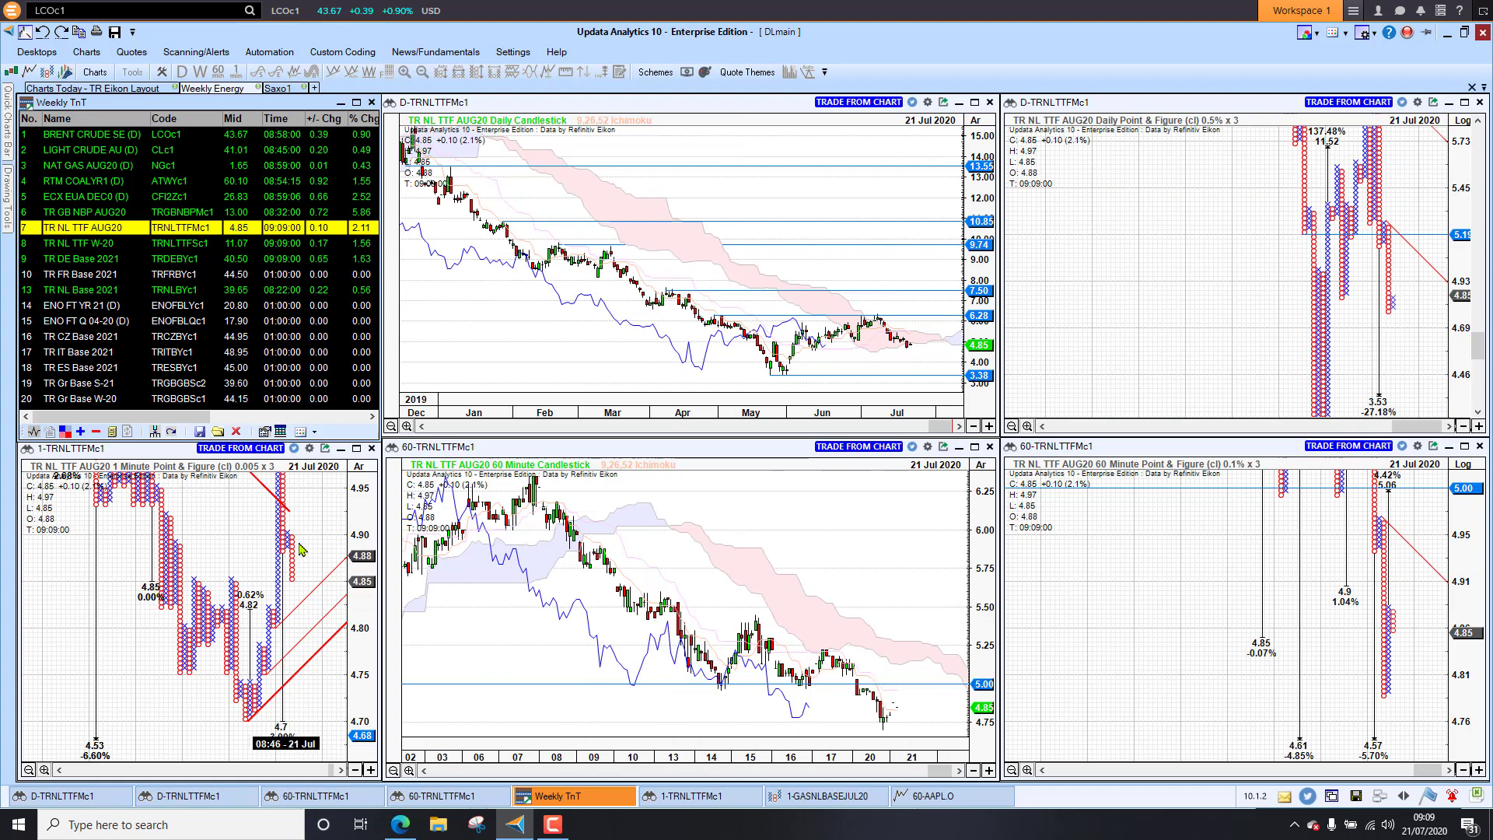
click(69, 245)
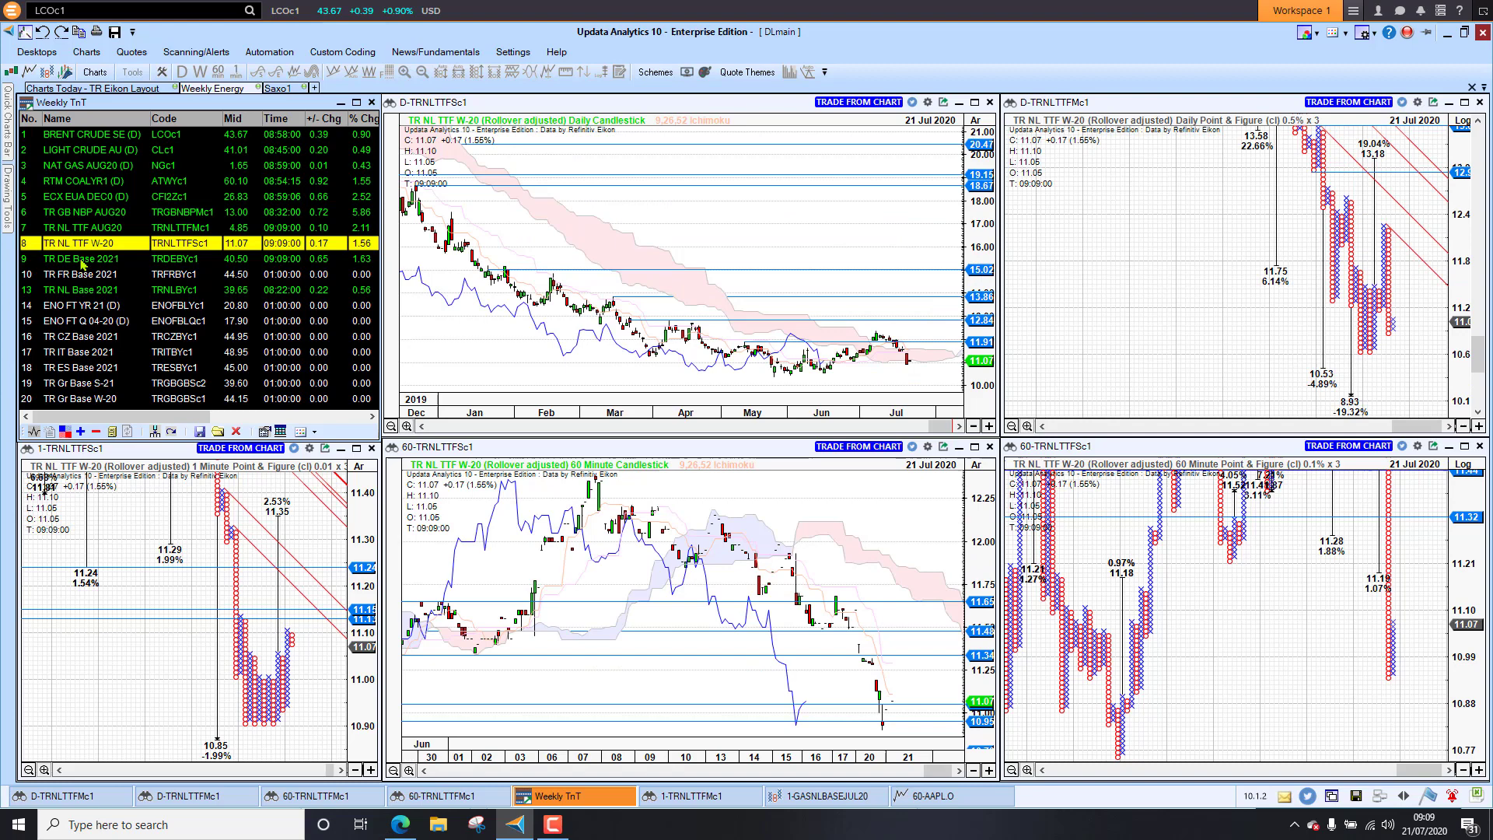
click(82, 260)
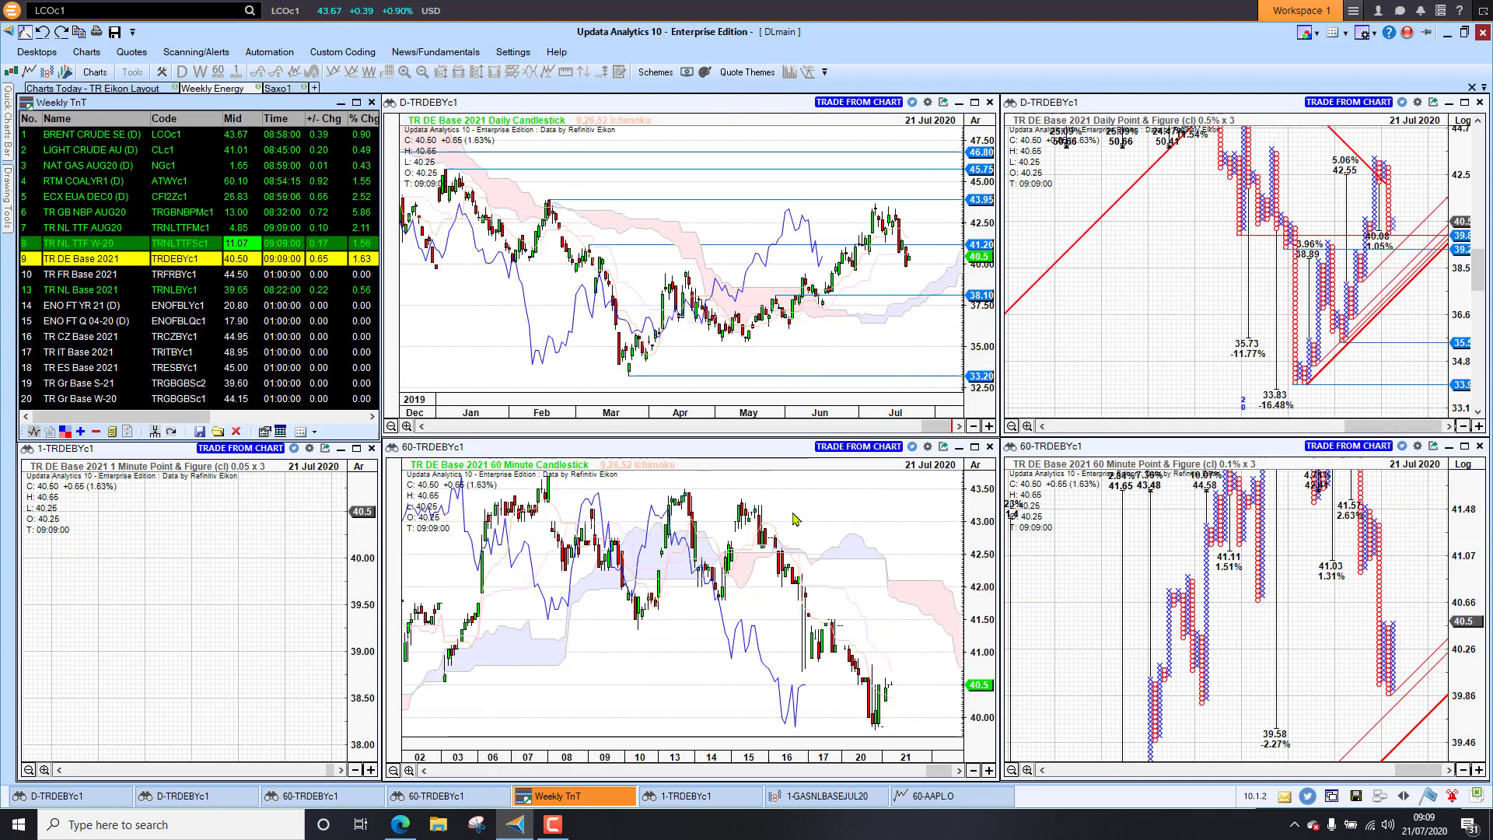
click(636, 665)
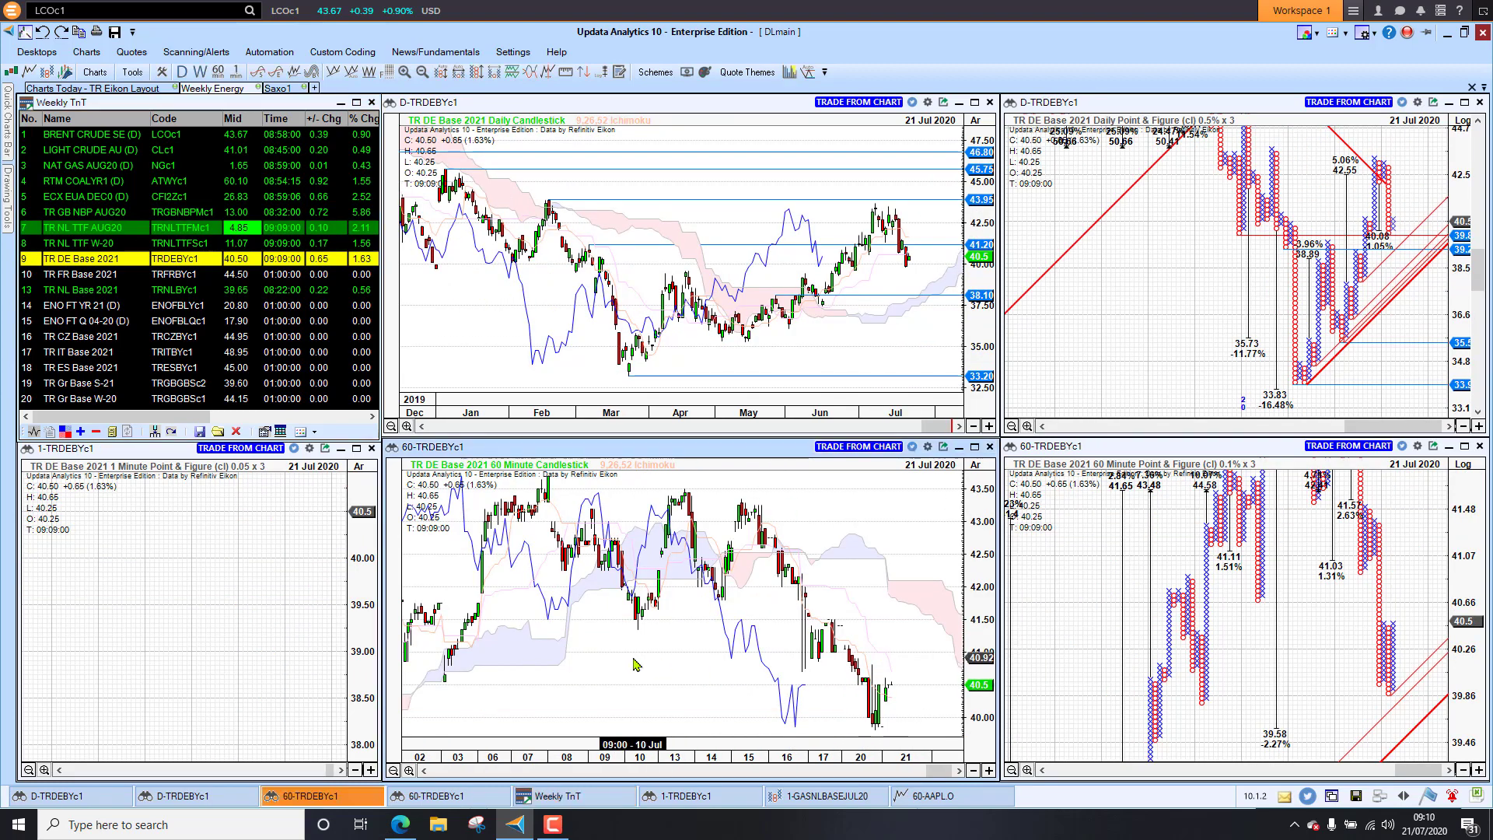